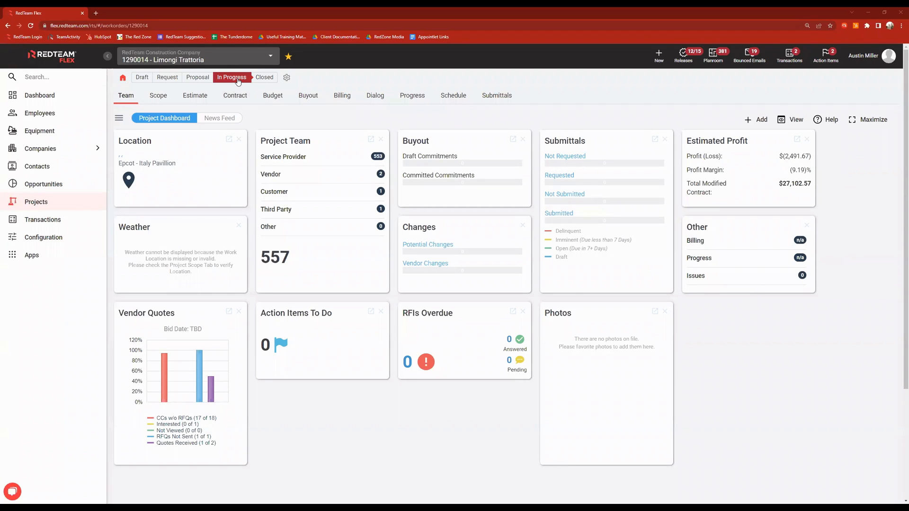
Step: Open the project's budget and look over the labor and material lines for cost code 030000 Concrete
click(282, 97)
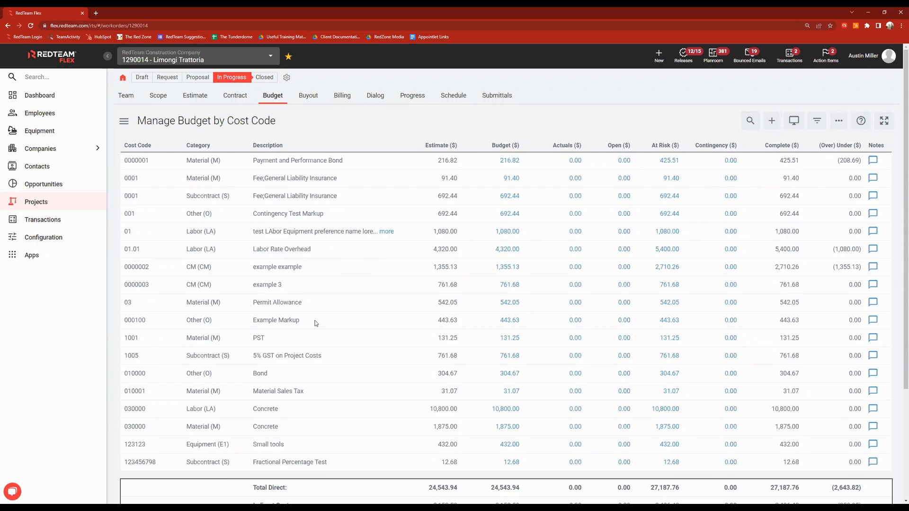
drag(132, 410, 333, 435)
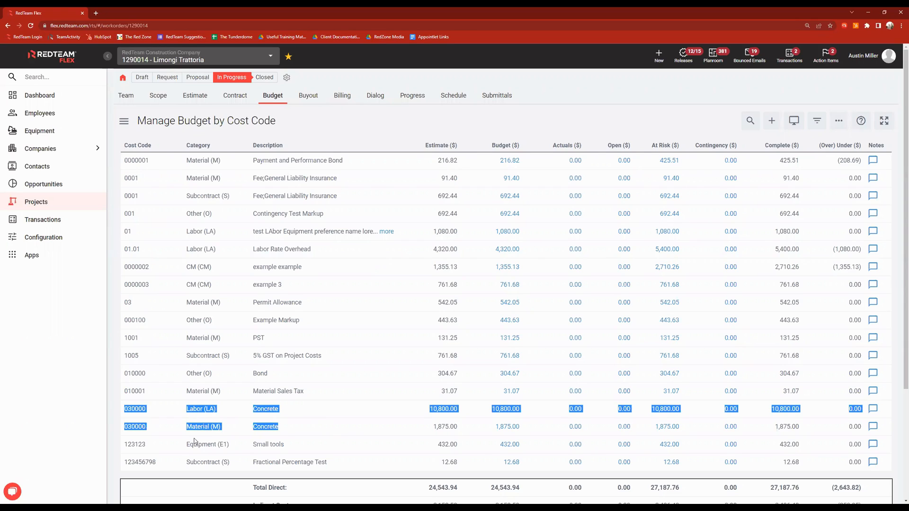
click(328, 427)
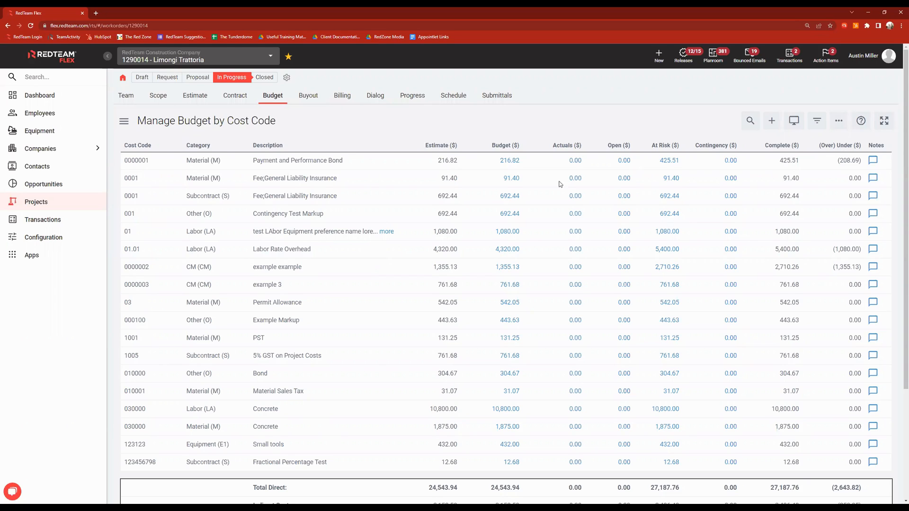
Step: View the form for adding cost codes to the budget, and close it without adding any
click(773, 128)
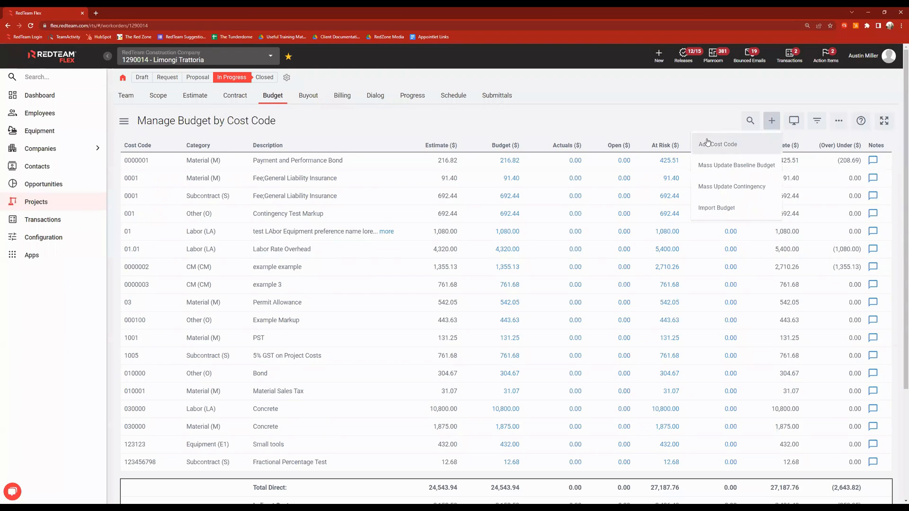
click(738, 147)
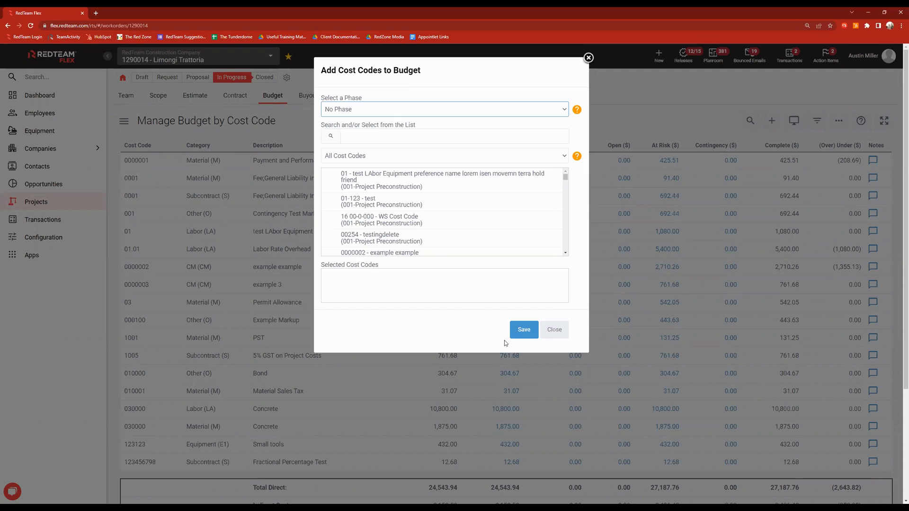
click(557, 337)
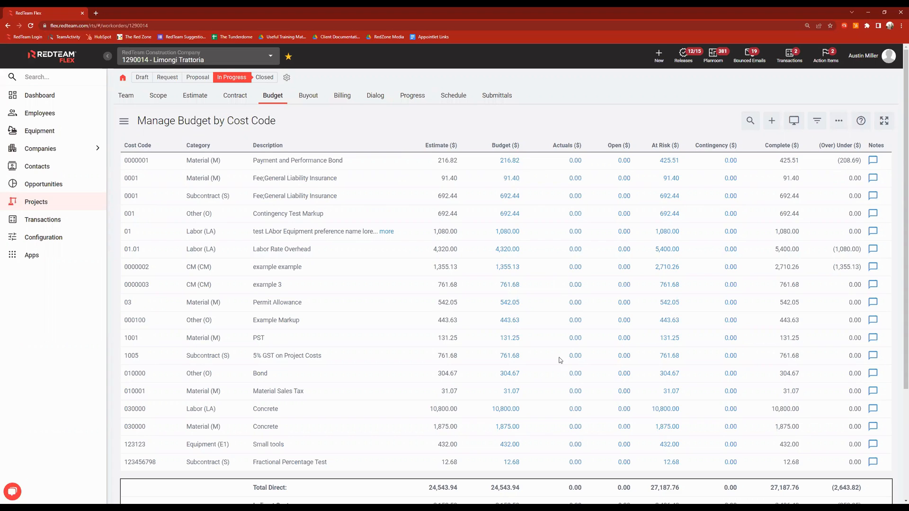
Step: Open the budget adjustment for 030000 Concrete labor and try increasing the budget by 500, then clear the amount
click(503, 411)
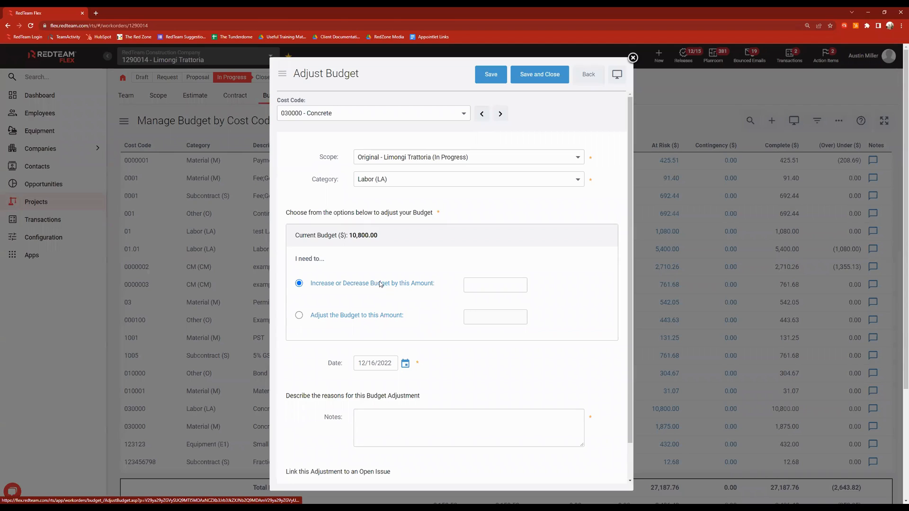
click(502, 282)
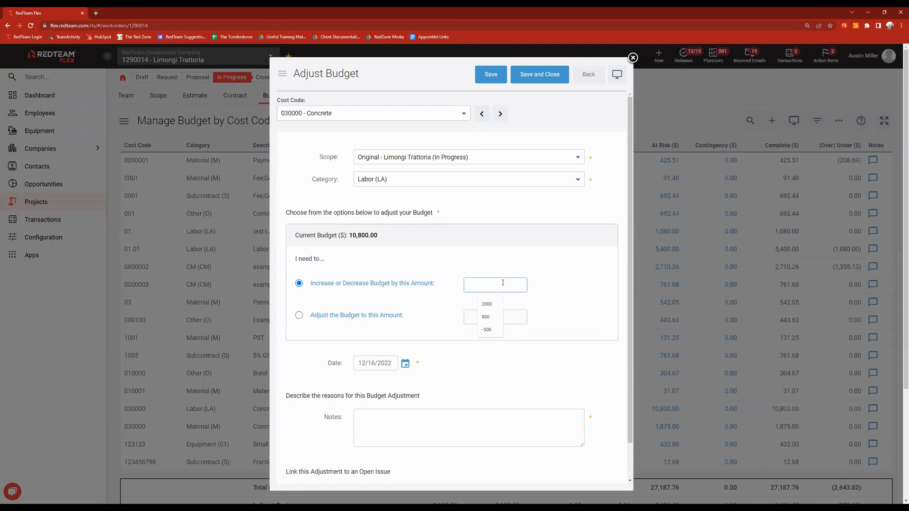
text(5000)
key(BackSpace)
key(BackSpace)
key(BackSpace)
key(BackSpace)
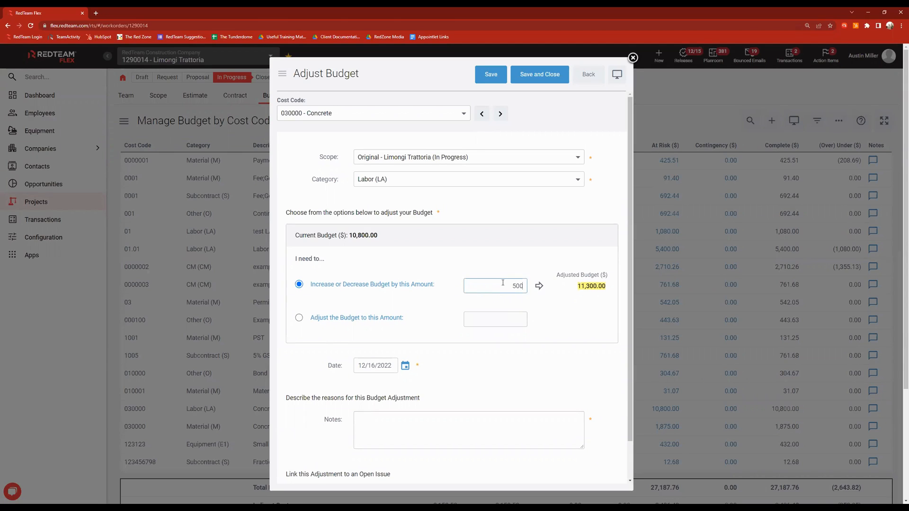
text(-5500)
key(ctrl+a)
key(BackSpace)
Step: Try adjusting the Concrete labor budget to 16800, then clear the amount and leave without saving
click(299, 318)
click(502, 314)
text(16800)
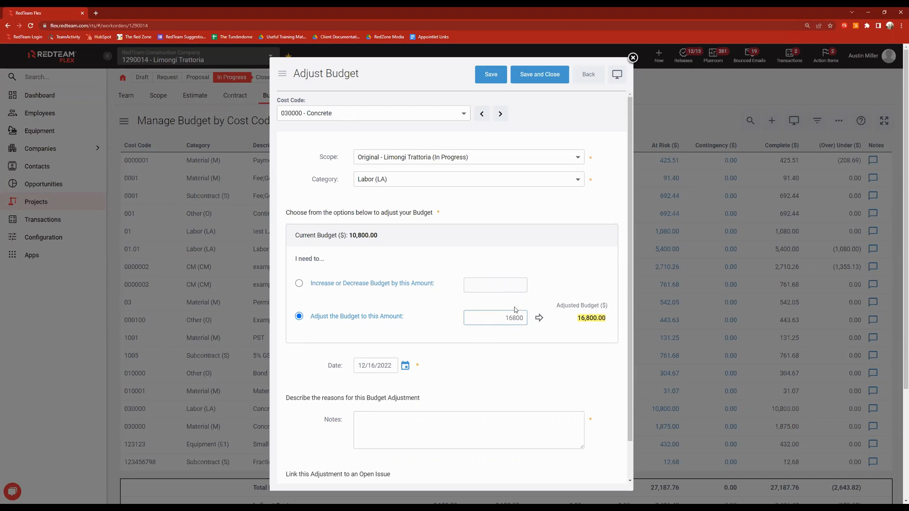
key(ctrl+a)
key(BackSpace)
click(466, 374)
click(394, 432)
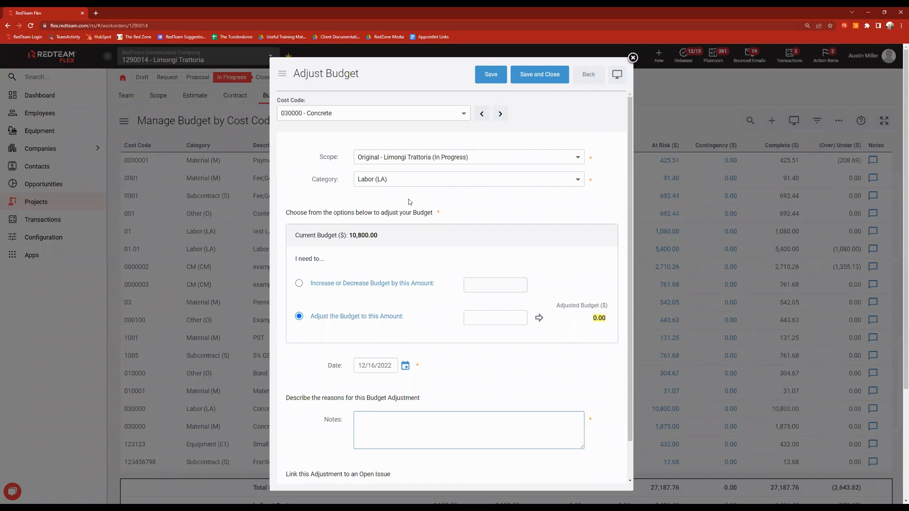
click(598, 84)
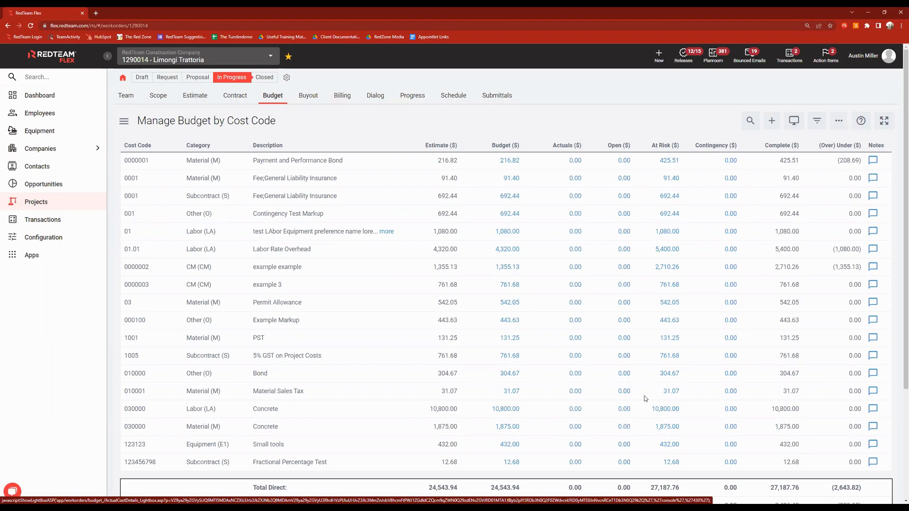
Step: Open the At Risk adjustment for 030000 Concrete labor, apply Foot to Budget, and return to the budget
click(667, 410)
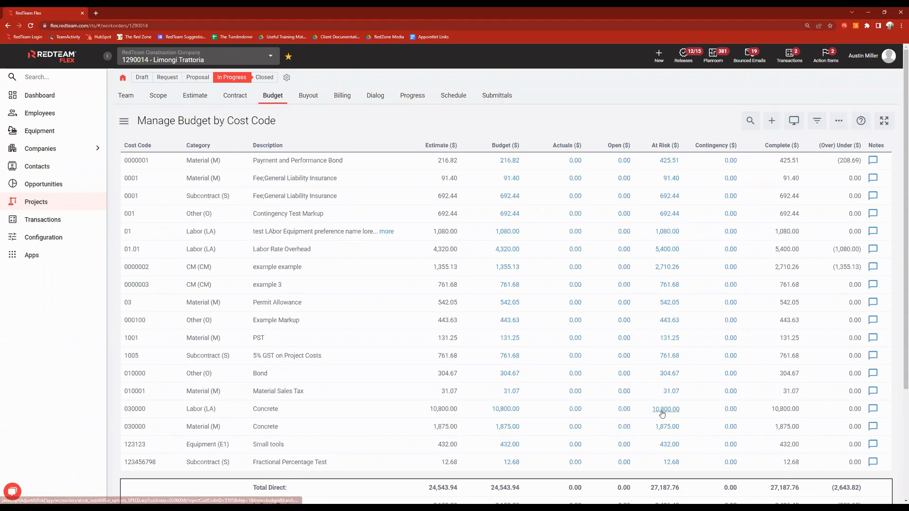
click(662, 410)
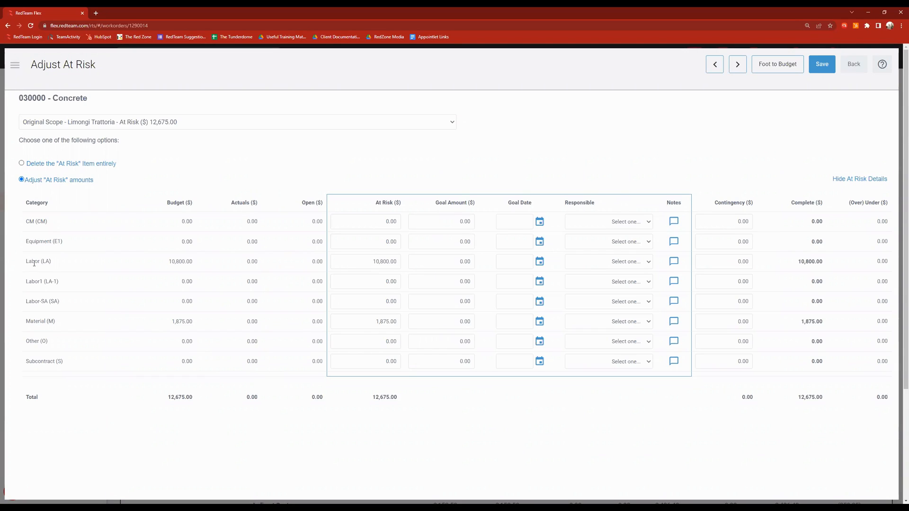
drag(34, 263, 299, 266)
click(350, 261)
key(BackSpace)
text(0)
click(304, 264)
click(779, 70)
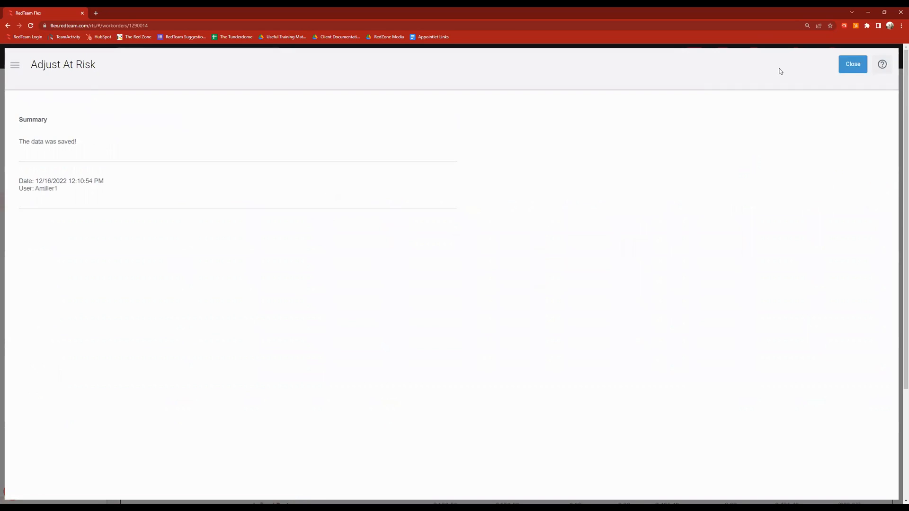
click(847, 66)
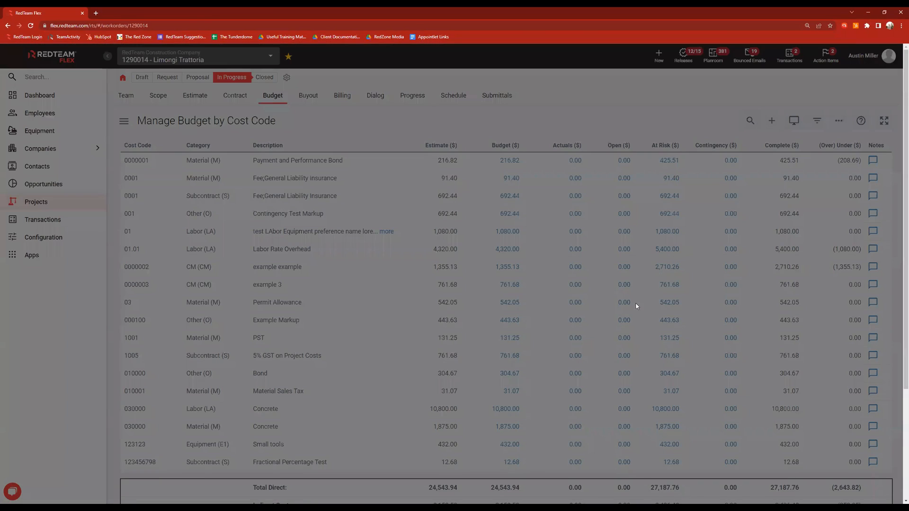
Step: Review the budget's cost totals and the list of available budget reports
scroll(591, 331, down, 2)
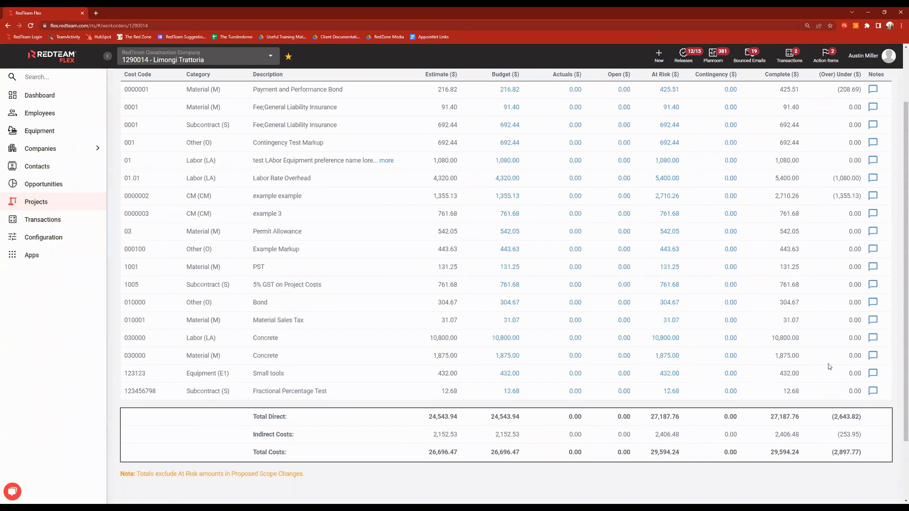
scroll(828, 364, up, 3)
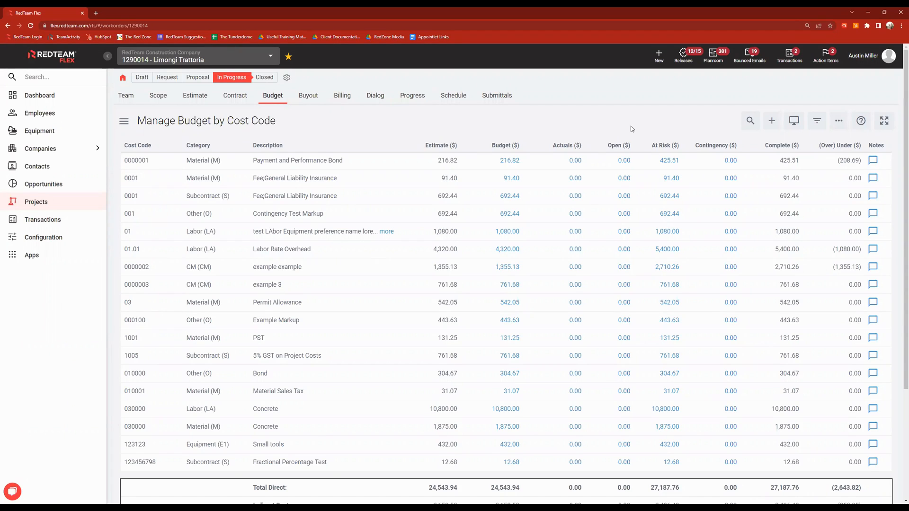
click(795, 129)
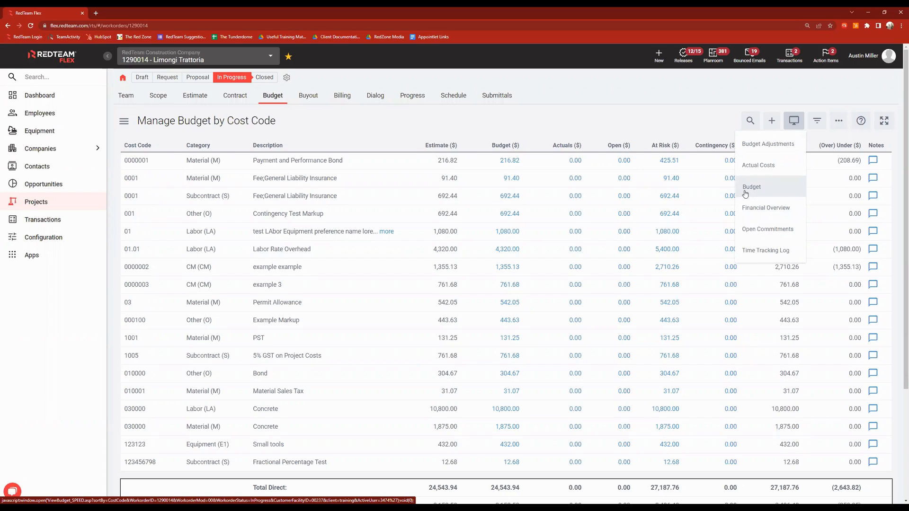
scroll(646, 166, down, 2)
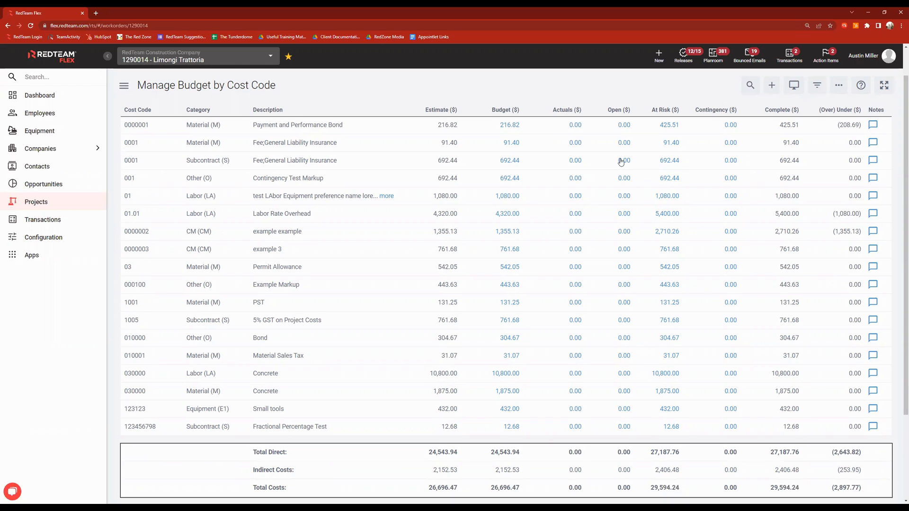
scroll(638, 242, up, 1)
scroll(638, 242, up, 1)
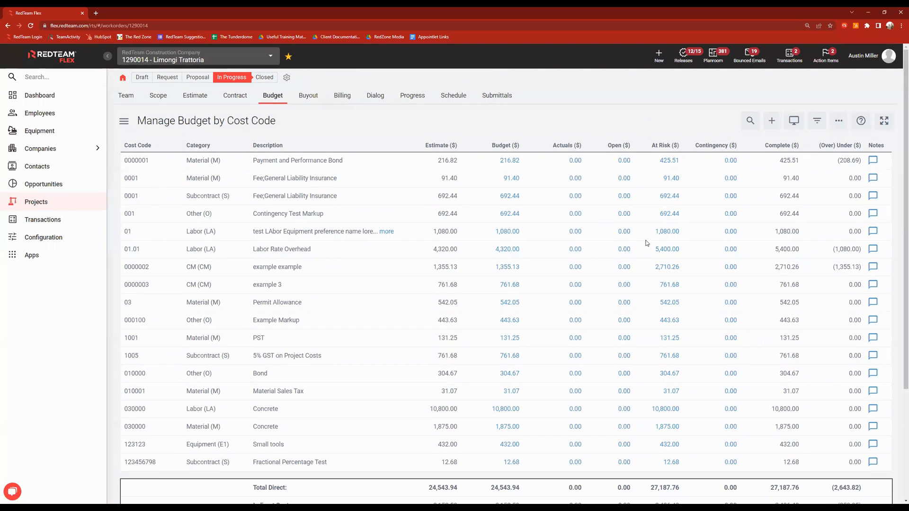
Step: Check the budget's grouping options and the open commitments details for cost code 0000001 Material
click(824, 128)
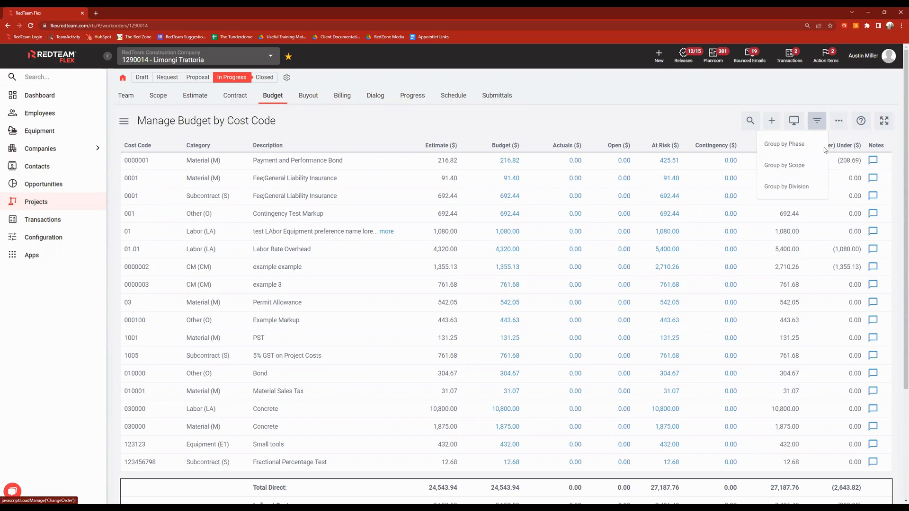
click(614, 130)
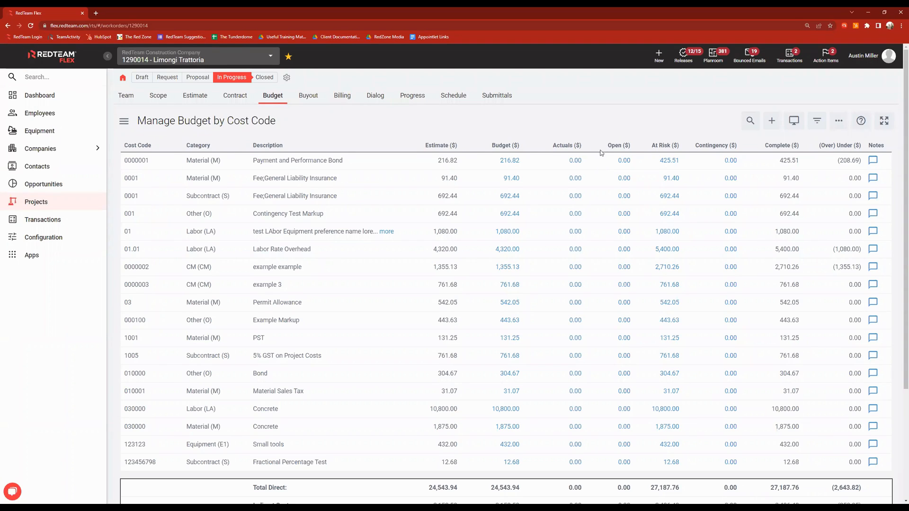
click(622, 161)
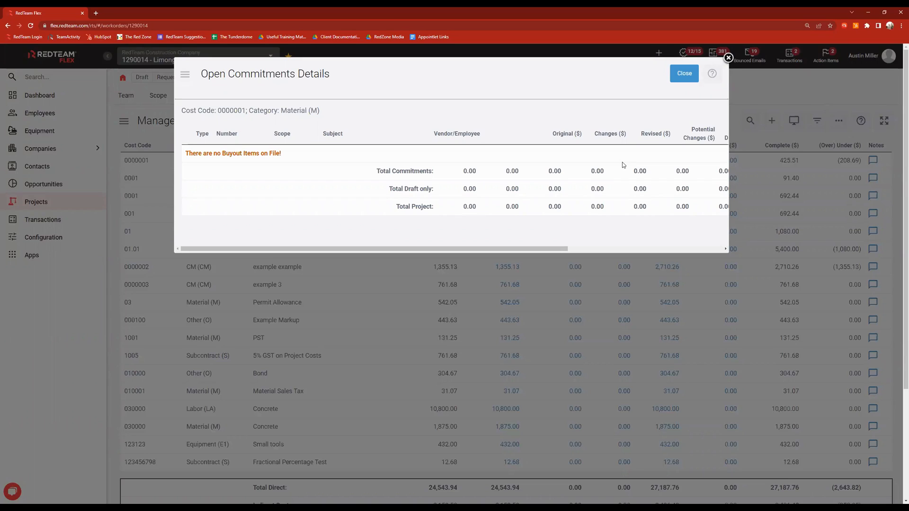
click(686, 80)
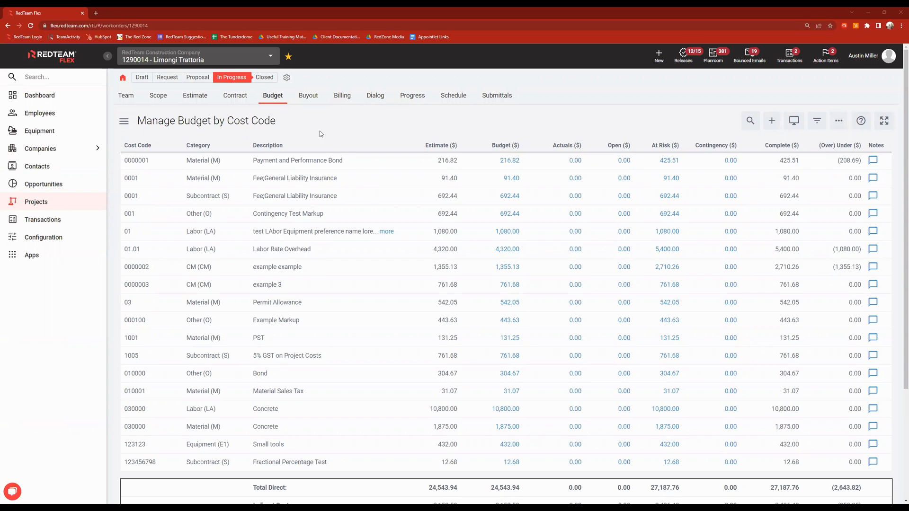
Step: Start a new Purchase Order (PO) commitment in the project's buyout
click(311, 95)
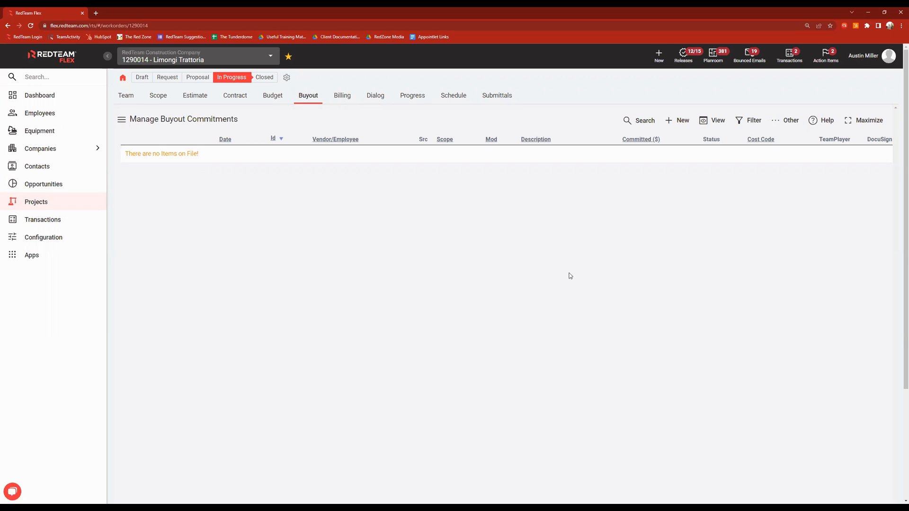
click(673, 124)
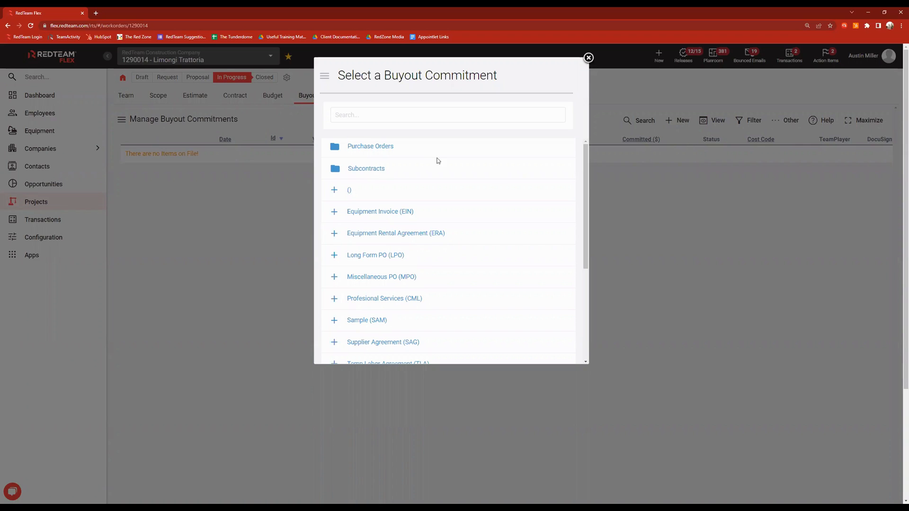
click(378, 148)
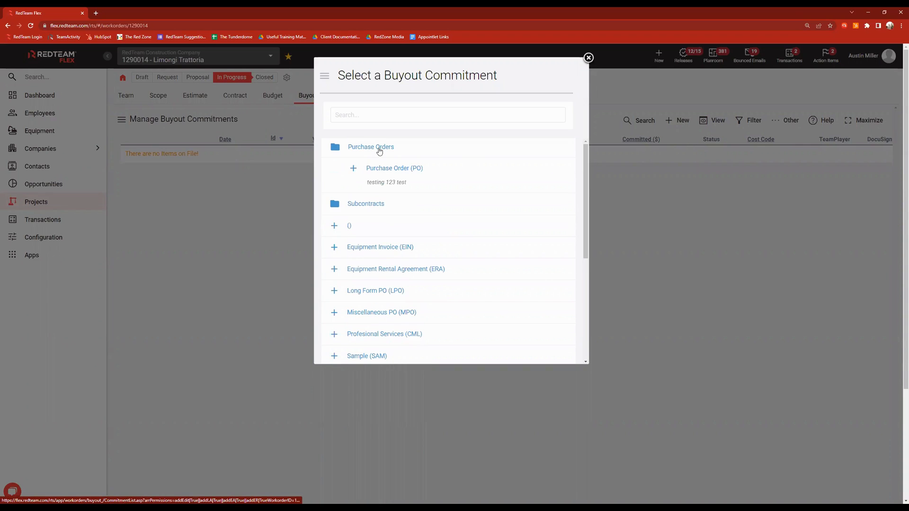
click(395, 169)
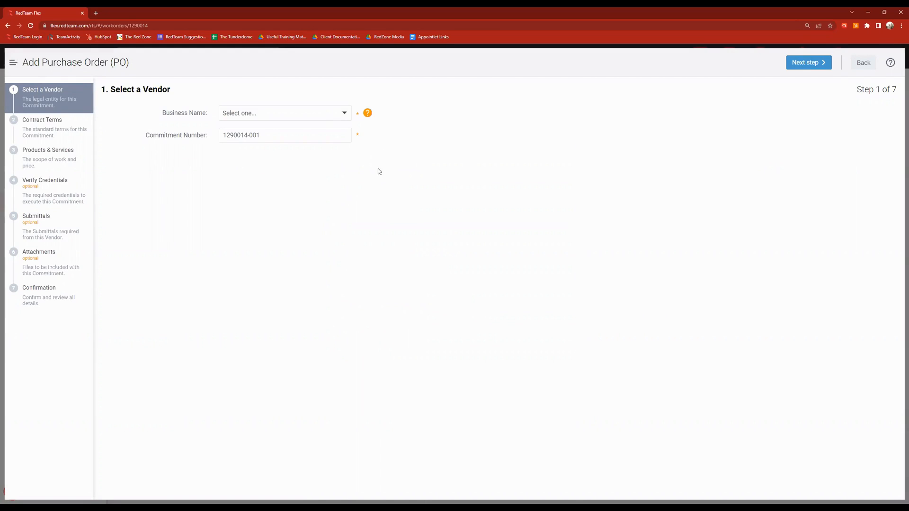
Step: Select Able Pavement and concrete as the vendor, include its 030000 quote, and continue to the contract terms
click(345, 113)
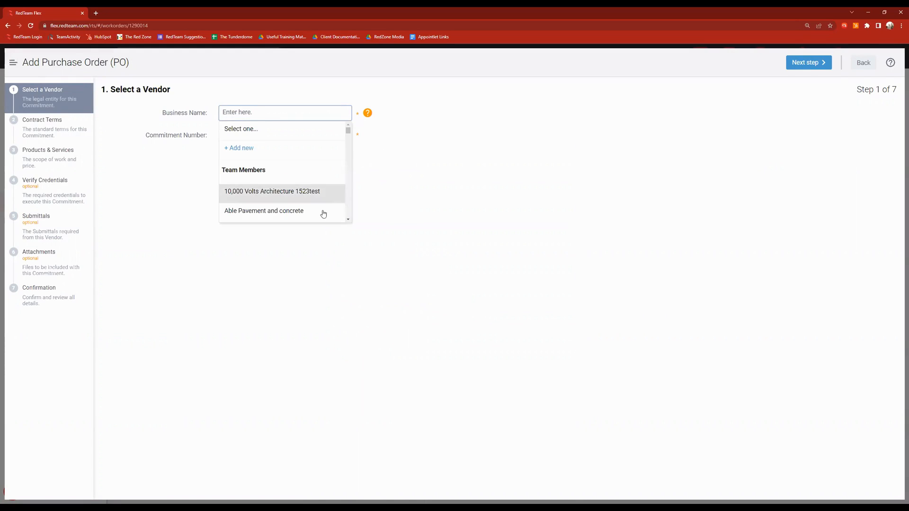
click(251, 212)
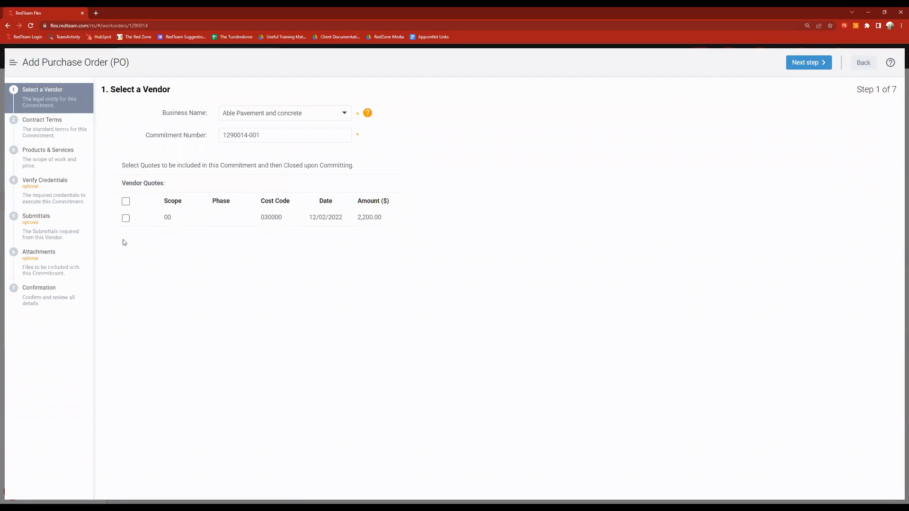
click(126, 218)
click(810, 64)
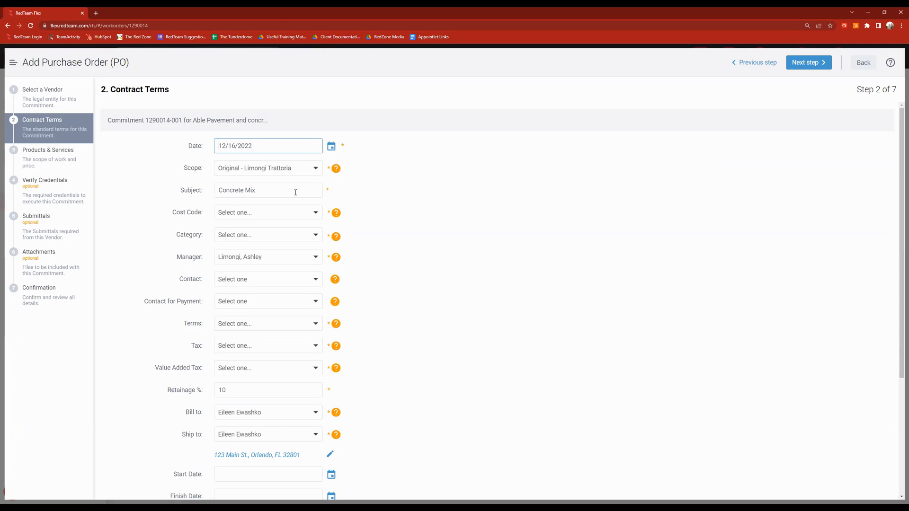
Step: Assign cost code 030000 - Concrete and category Material (M) to the purchase order
click(275, 191)
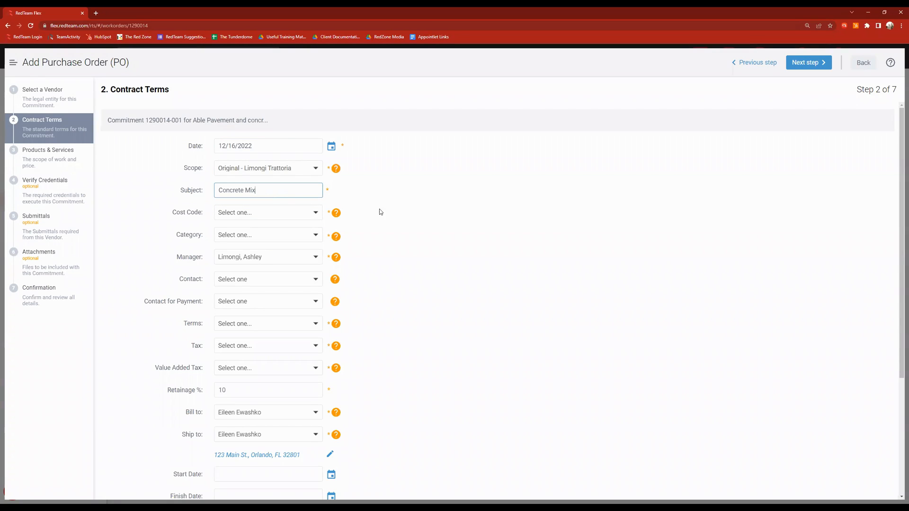
scroll(390, 208, down, 1)
click(310, 177)
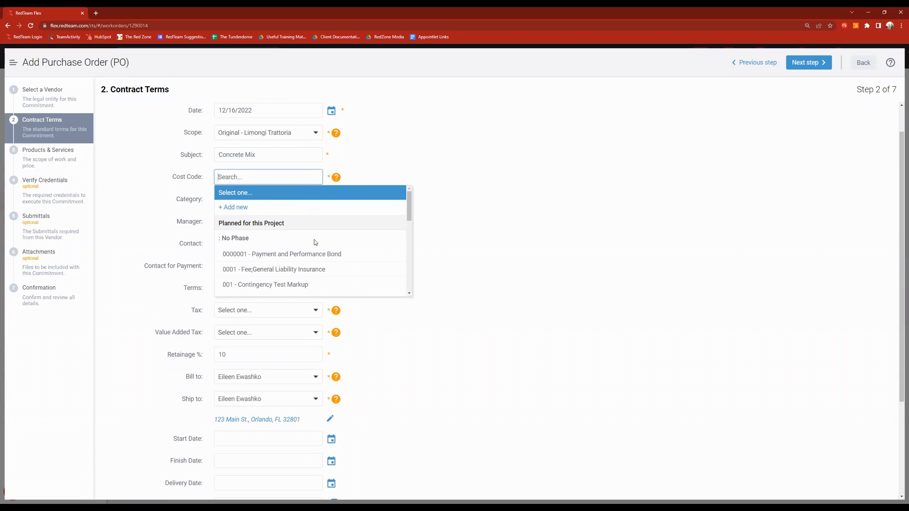
text(con)
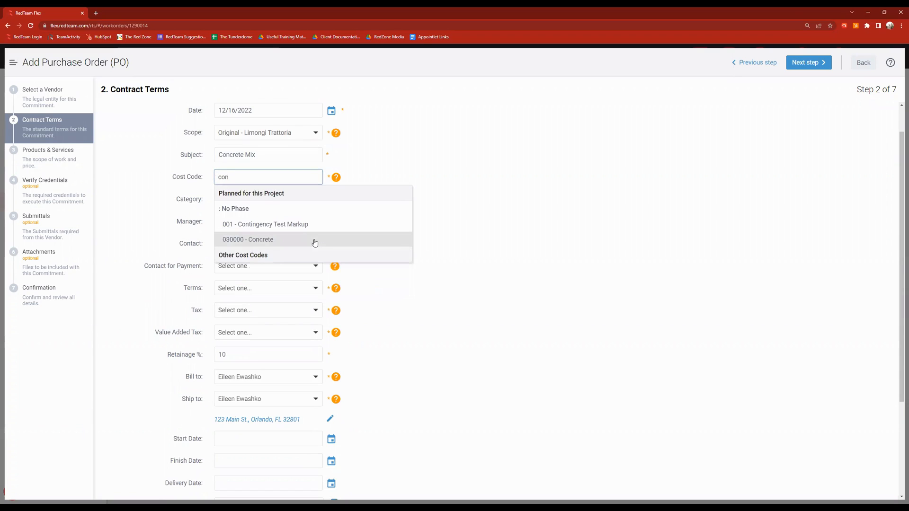
click(315, 240)
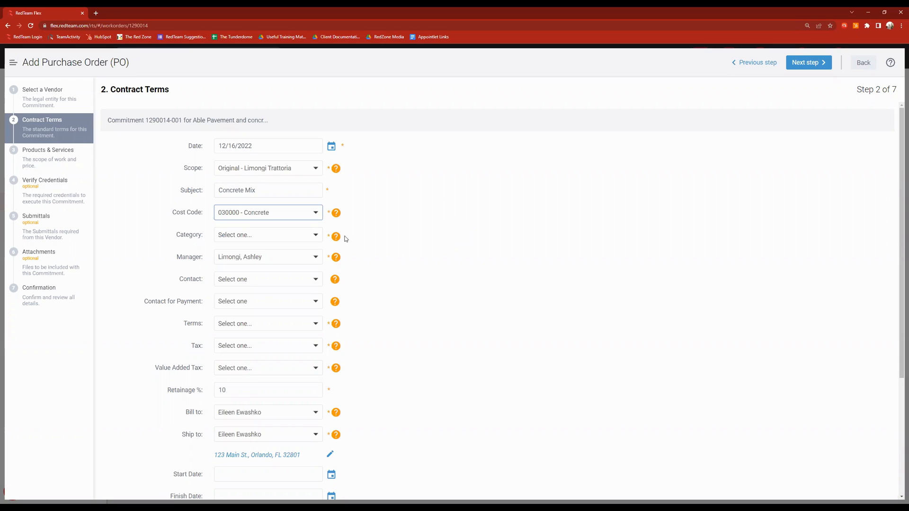
click(313, 234)
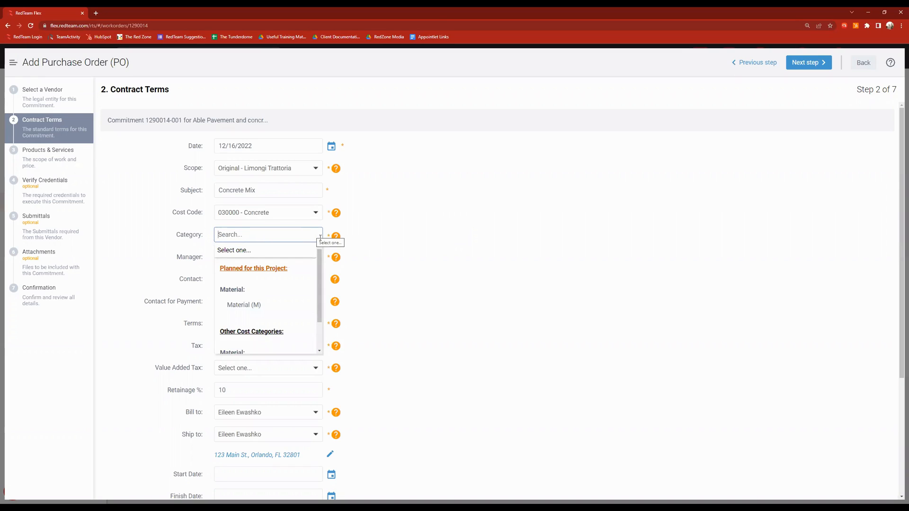
click(255, 306)
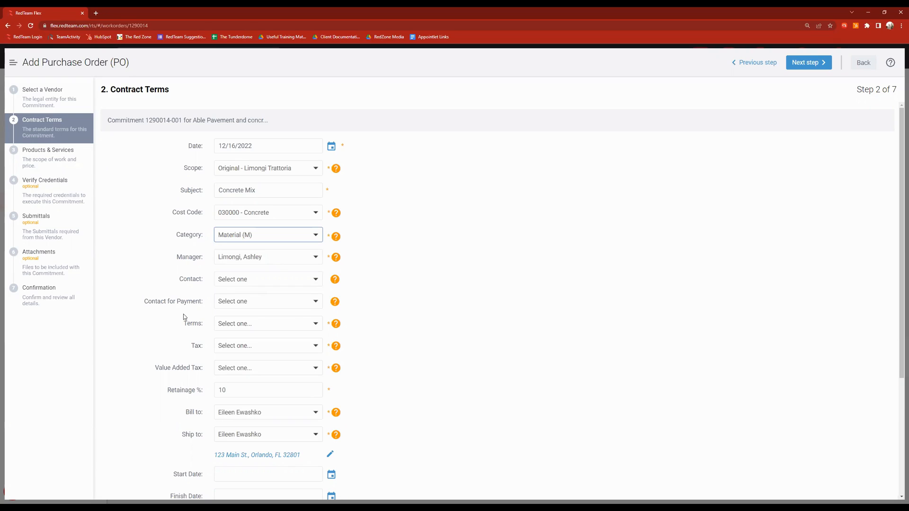
Step: Set the purchase order's payment terms to NET30 and its tax to Non Taxable (0%)
click(308, 325)
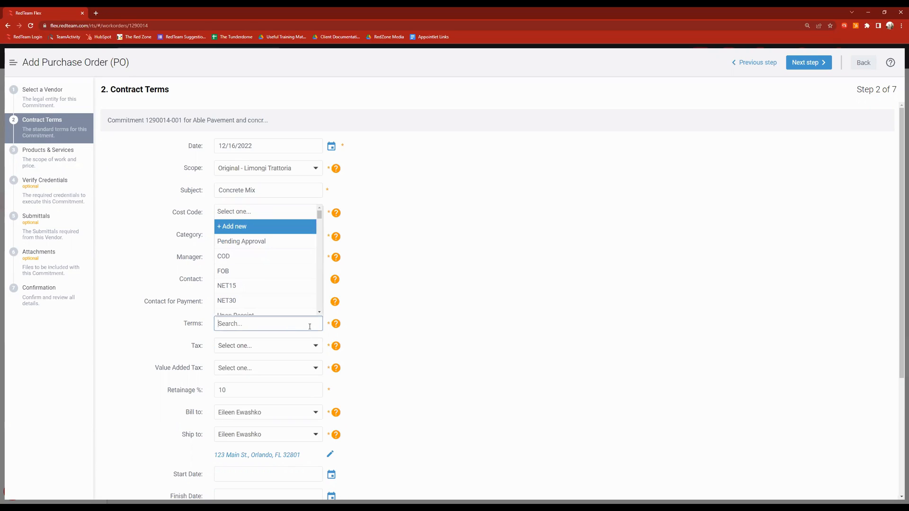
click(254, 304)
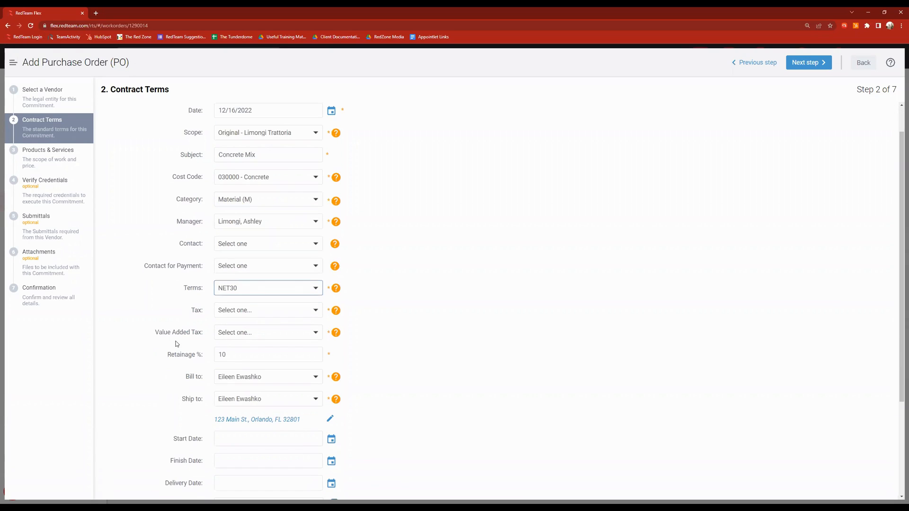
click(277, 312)
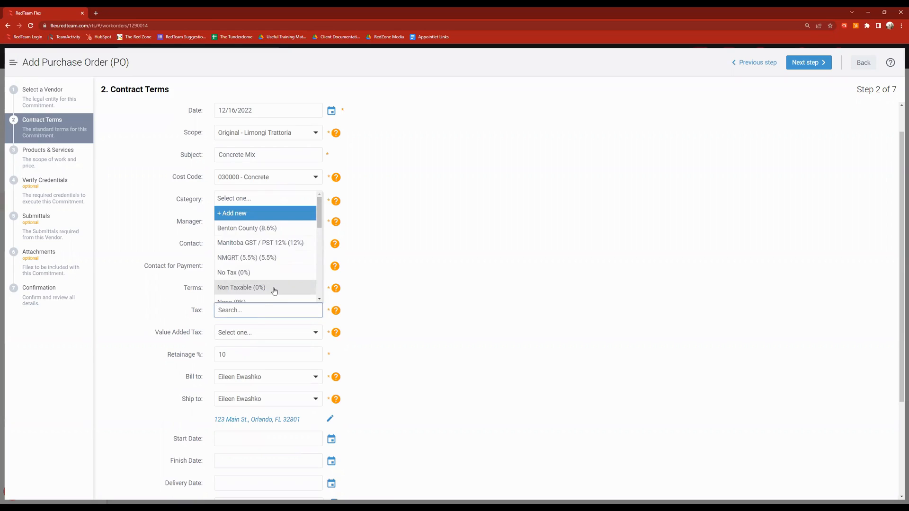
click(275, 289)
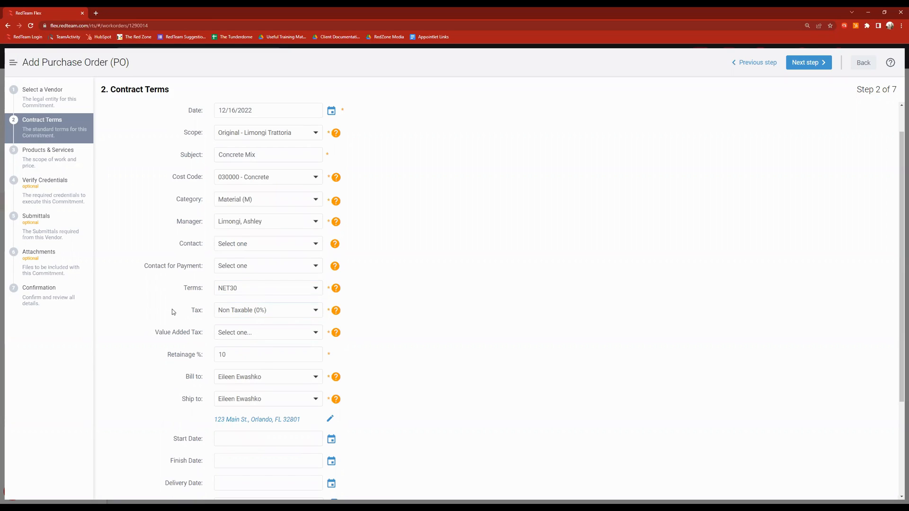
Step: Set the purchase order's value added tax to No Tax (0%)
scroll(173, 312, down, 2)
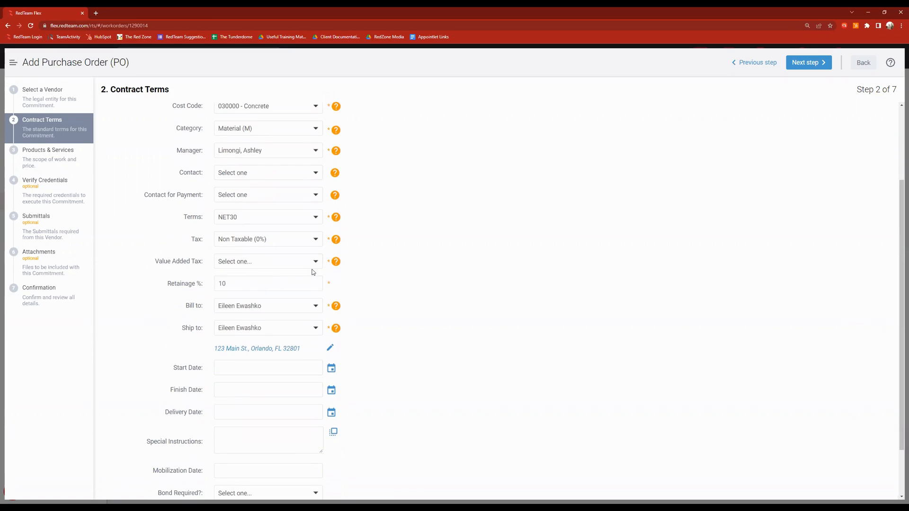
click(313, 266)
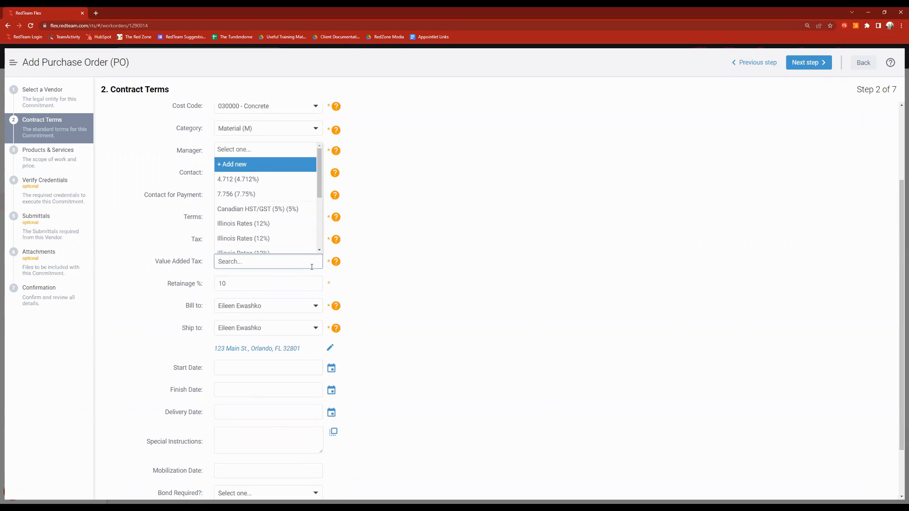
scroll(289, 198, down, 5)
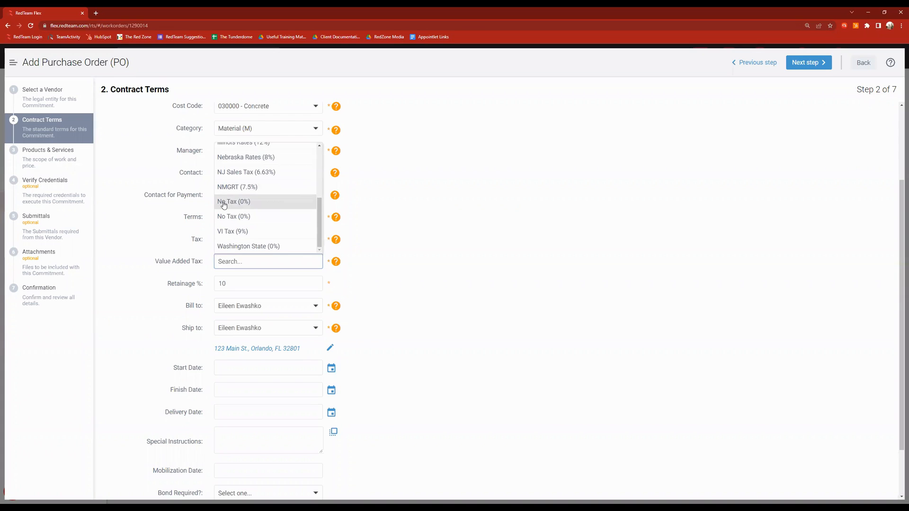
click(239, 204)
scroll(223, 263, down, 1)
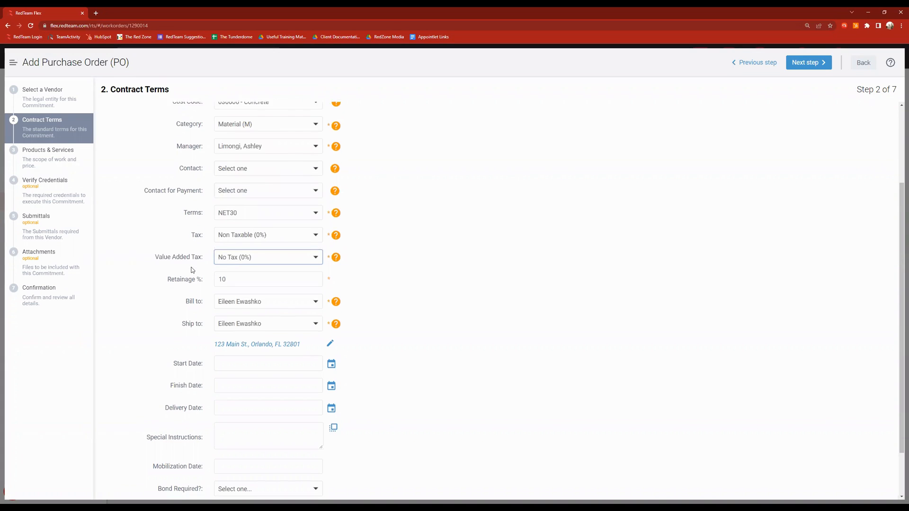
Step: Review the retainage and remaining contract terms, and continue to Products & Services
click(250, 254)
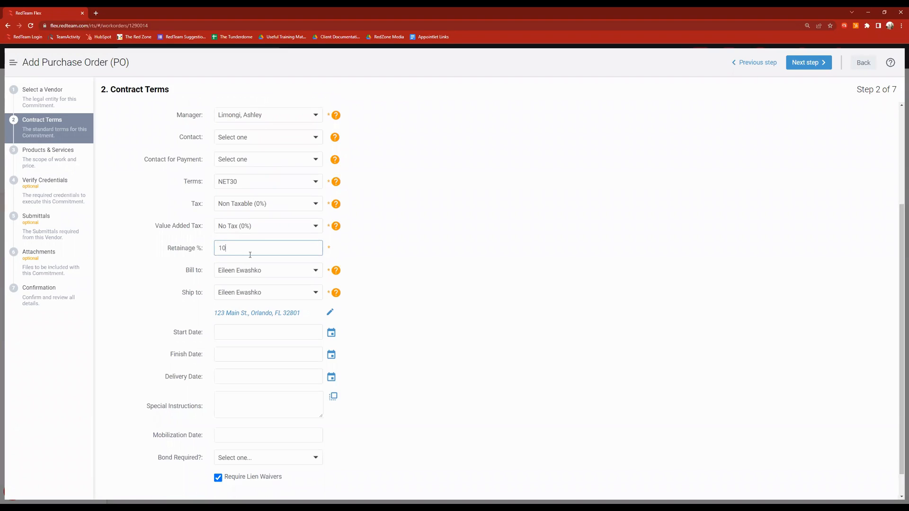
click(167, 270)
scroll(148, 284, down, 1)
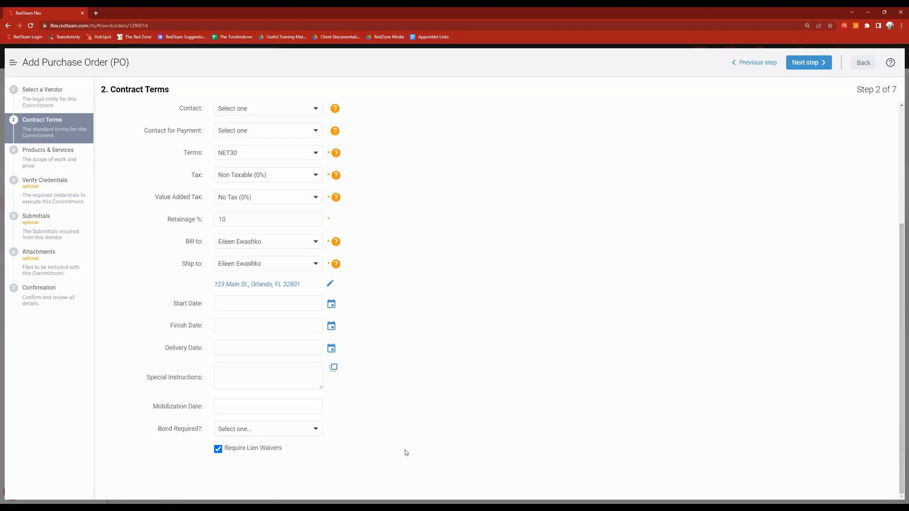
scroll(526, 389, up, 1)
scroll(527, 389, up, 1)
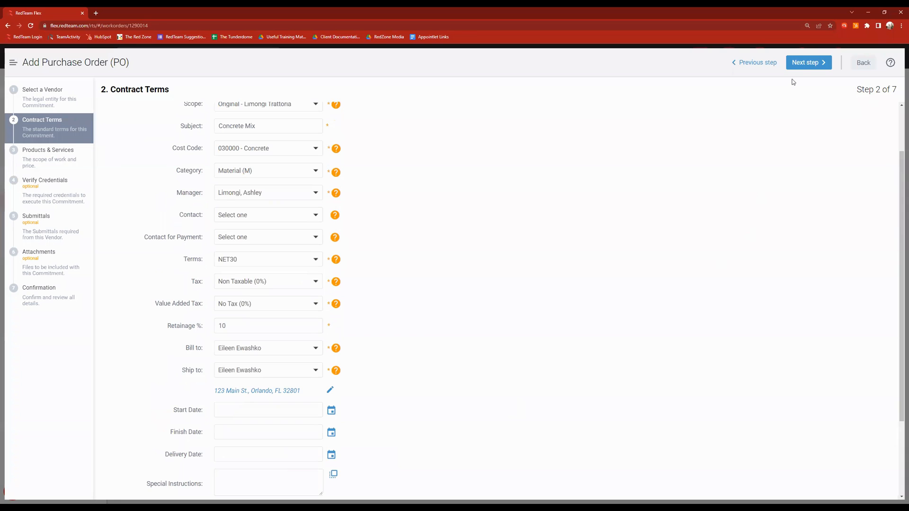
scroll(582, 254, up, 1)
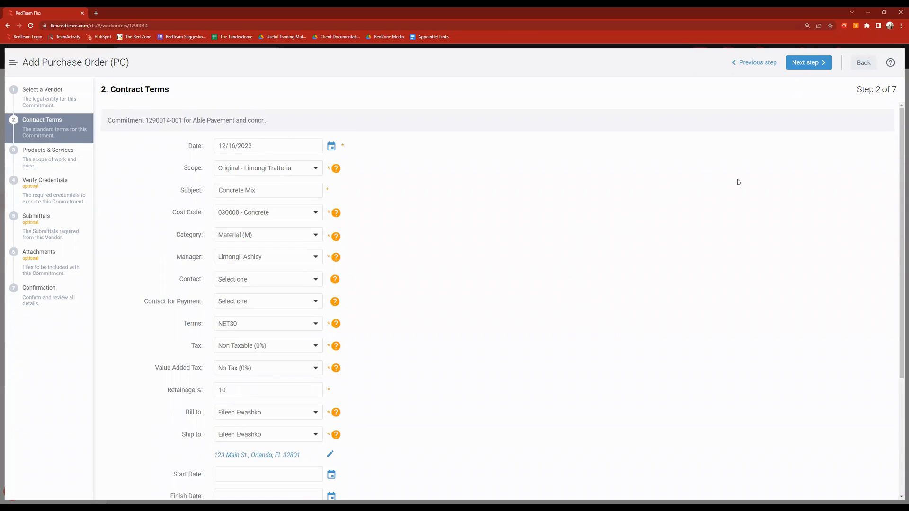
click(805, 69)
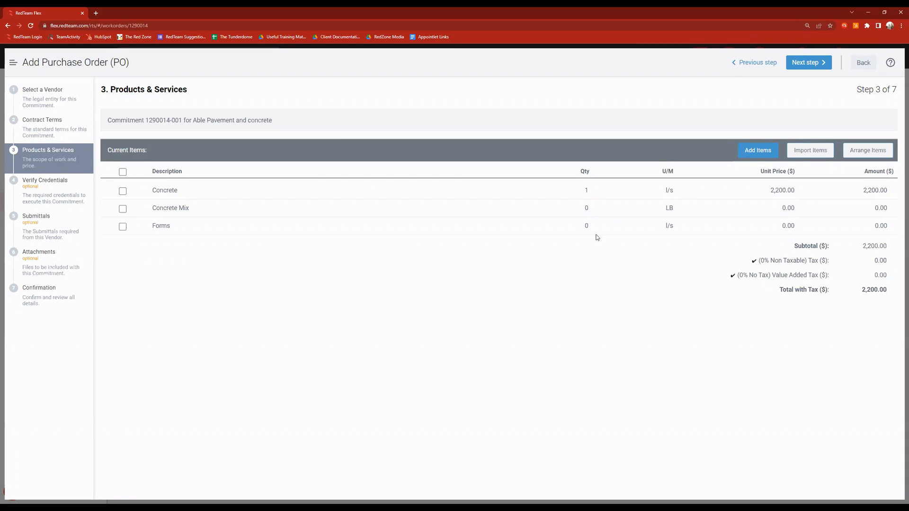
Step: Examine the form for adding a new item, including its unit-price calculation and taxable options, and leave it without saving
click(756, 156)
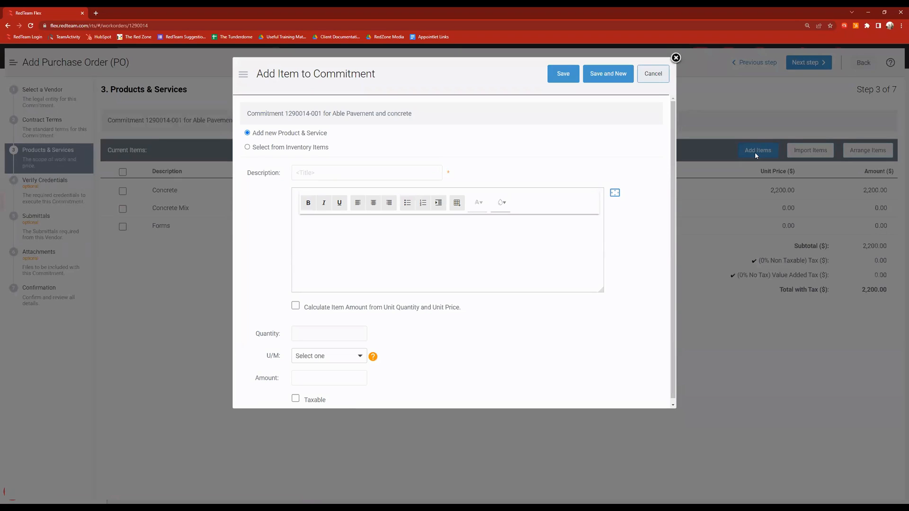
click(358, 171)
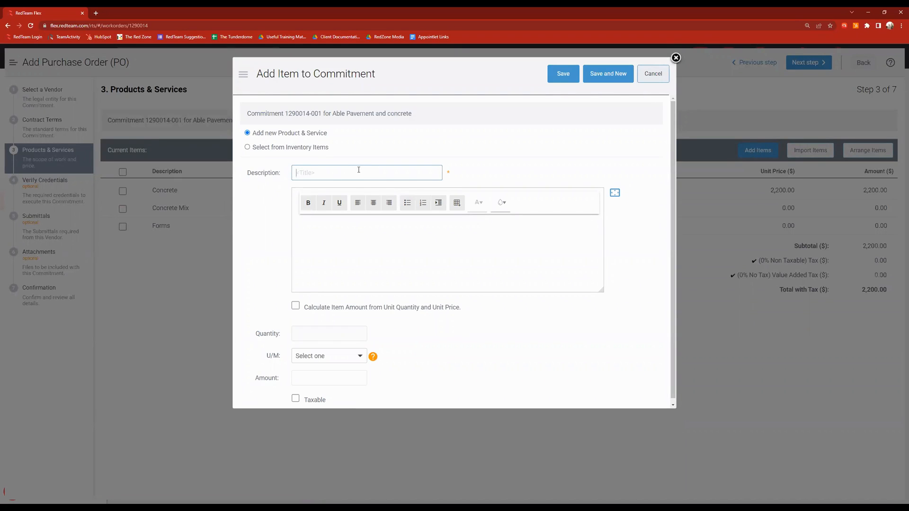
click(361, 236)
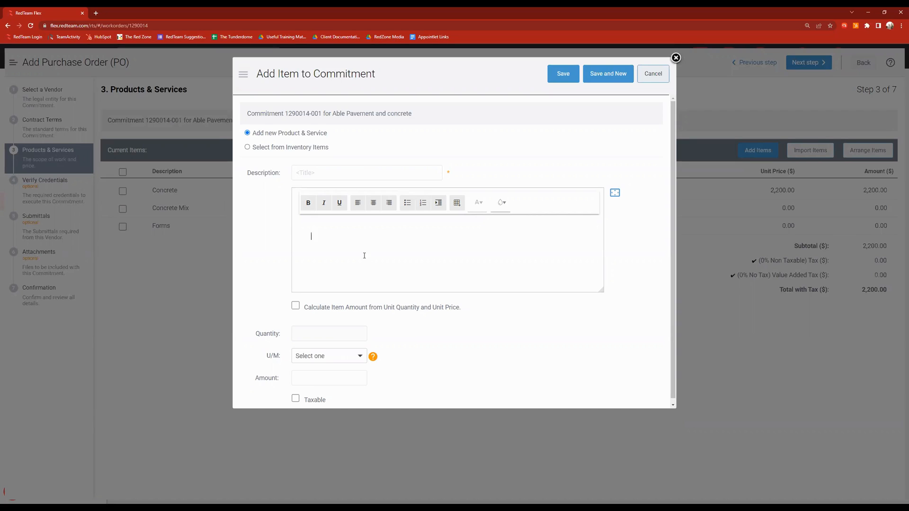
scroll(390, 282, down, 1)
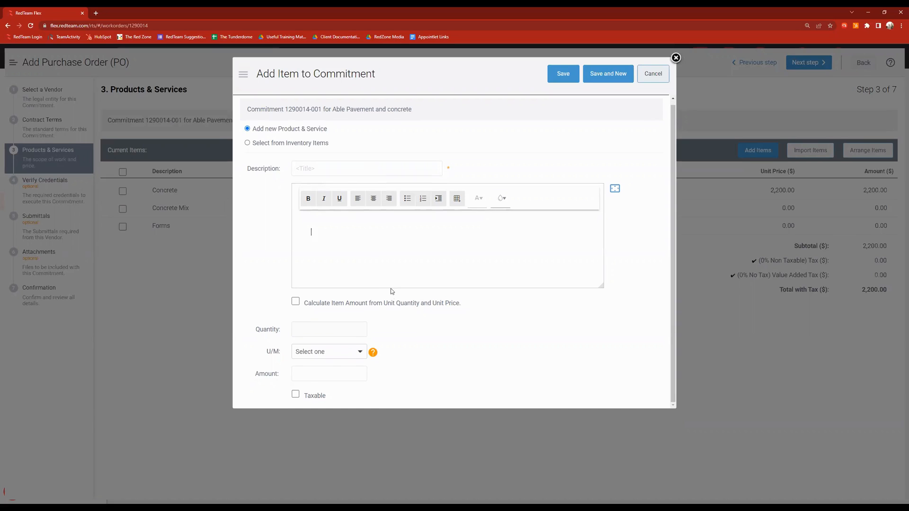
click(297, 303)
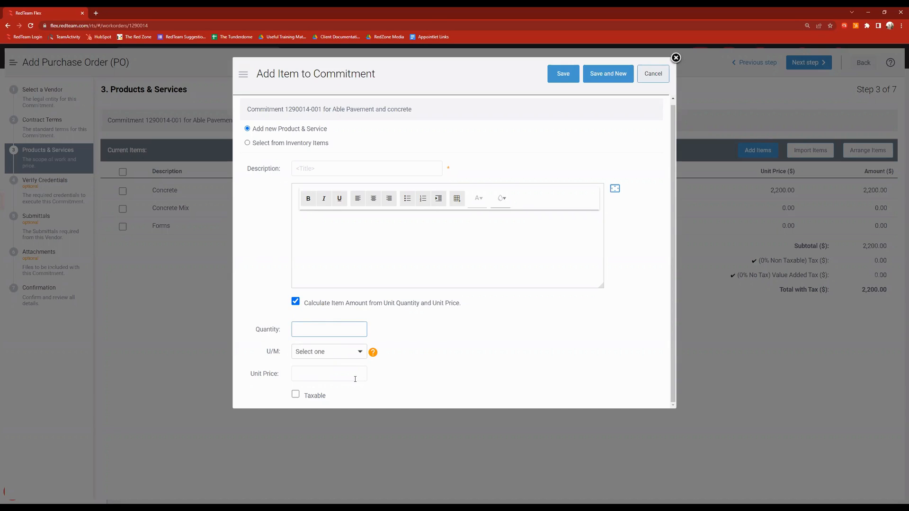
click(296, 302)
click(296, 395)
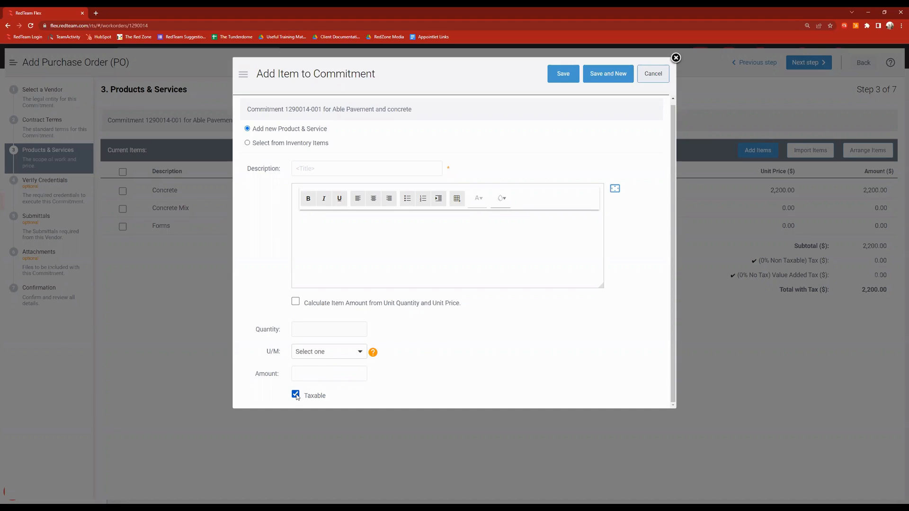
click(296, 395)
click(657, 74)
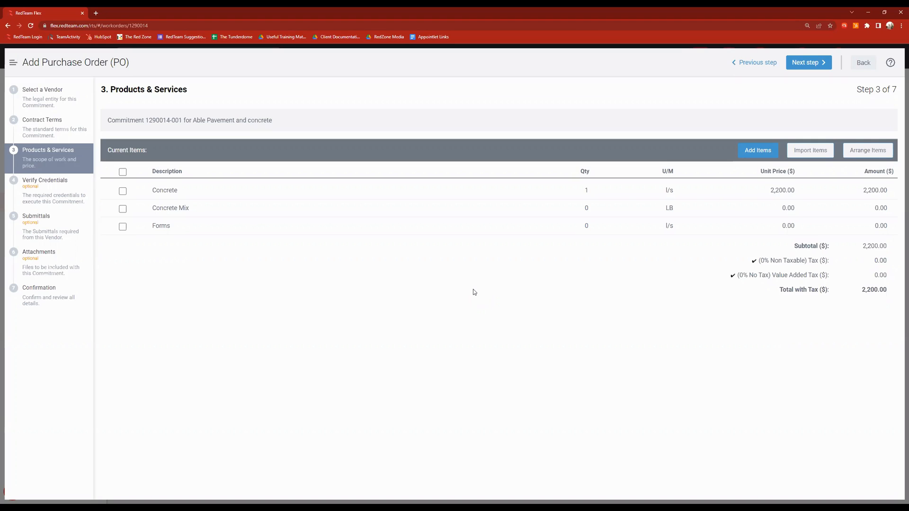
Step: Check the update form for the Concrete item and the form for importing items, leaving both without changes
click(123, 192)
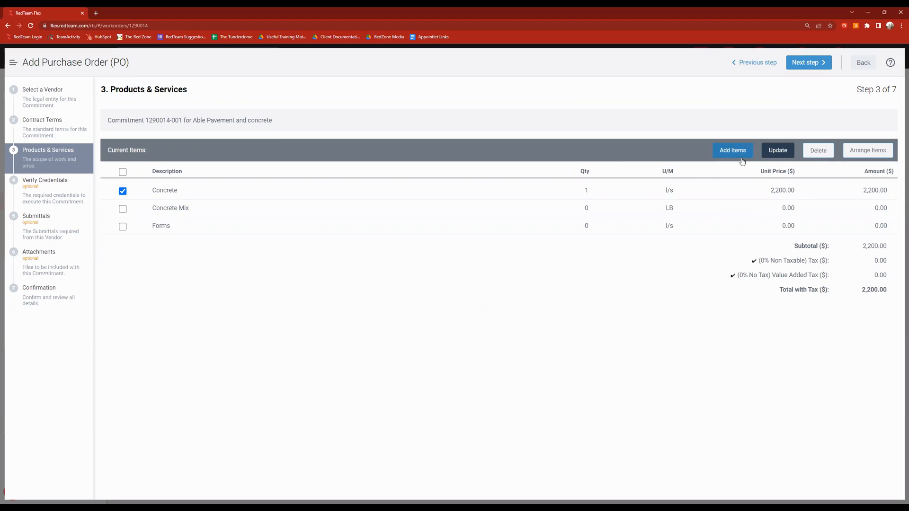
click(778, 154)
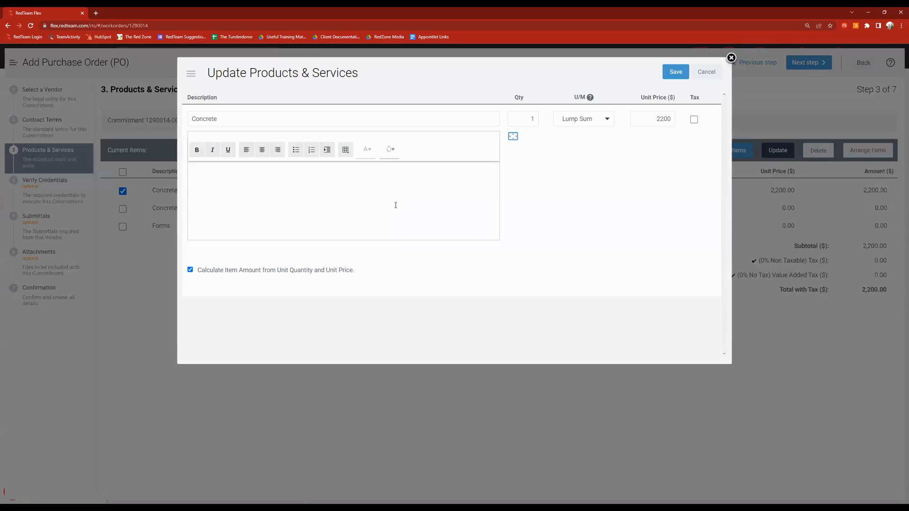
click(714, 77)
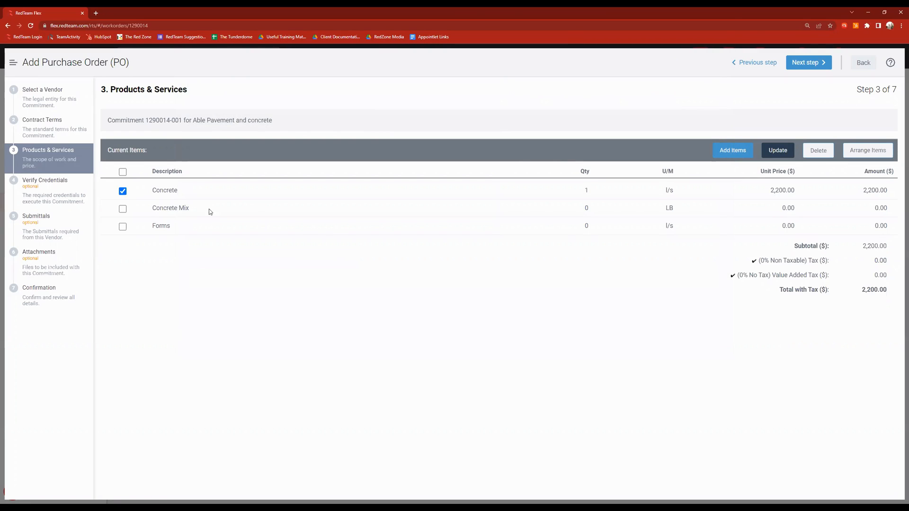
click(123, 191)
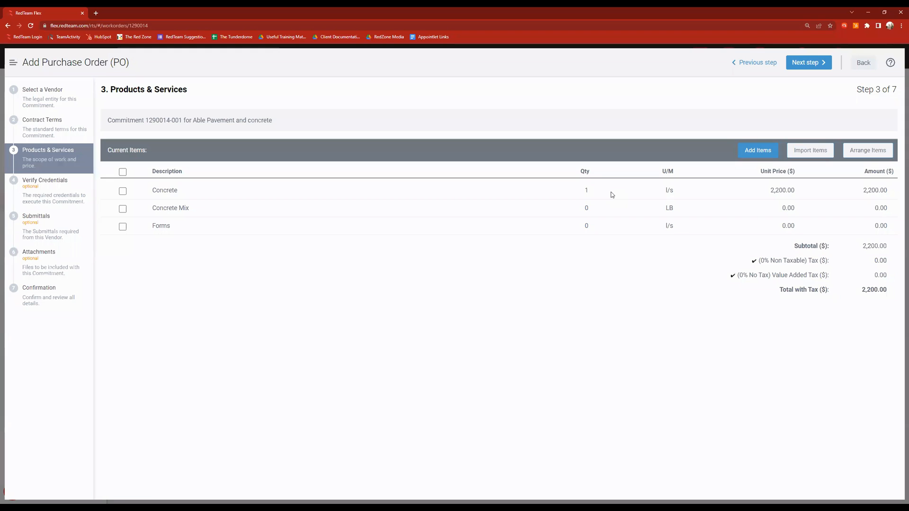
click(819, 156)
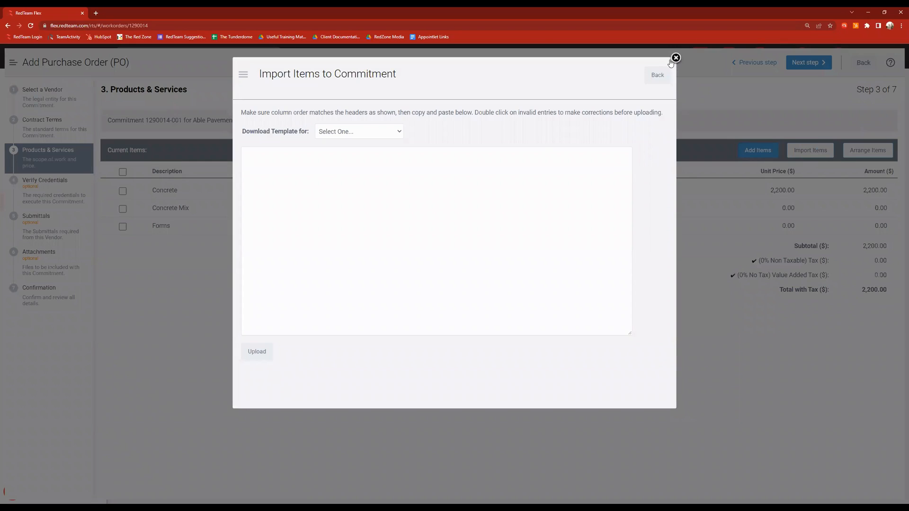
click(675, 59)
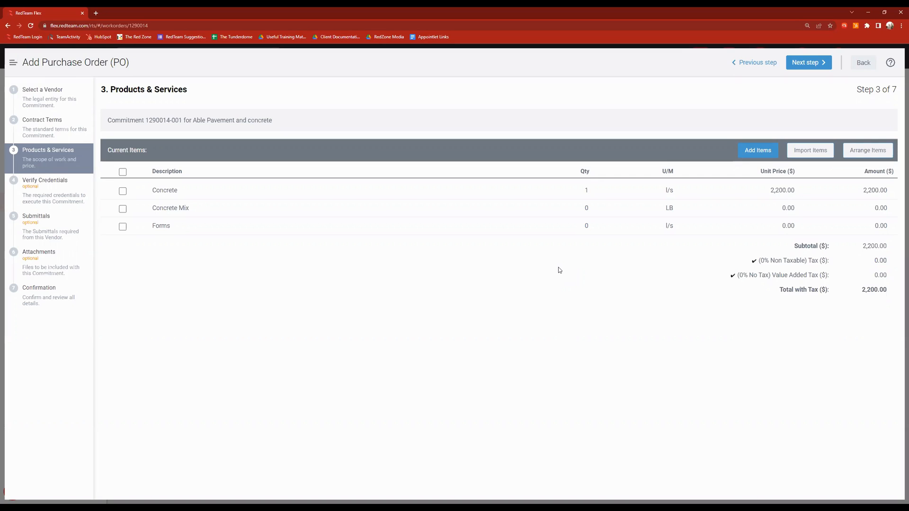
click(123, 209)
click(122, 227)
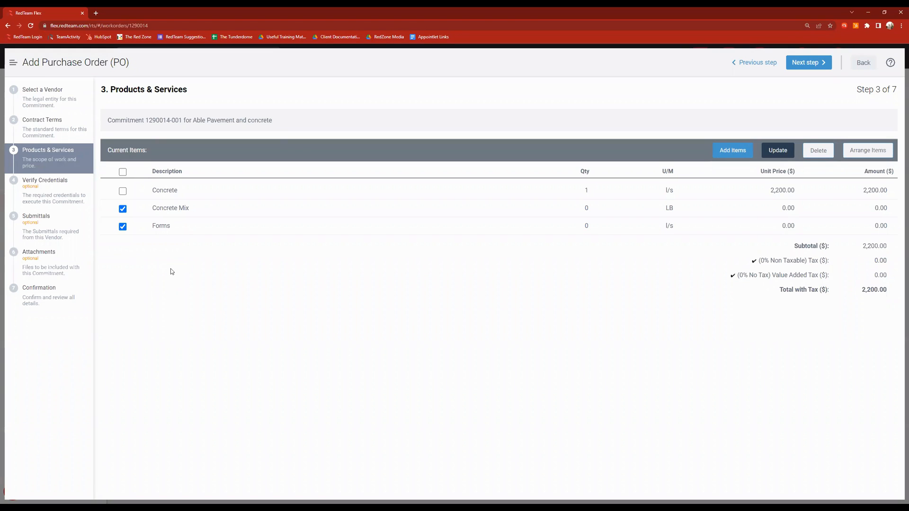
click(123, 227)
click(122, 209)
Step: Open all three commitment items for updating and turn off calculating the amount from unit quantity and unit price for Concrete, Concrete Mix and Forms
click(123, 191)
click(124, 172)
click(778, 152)
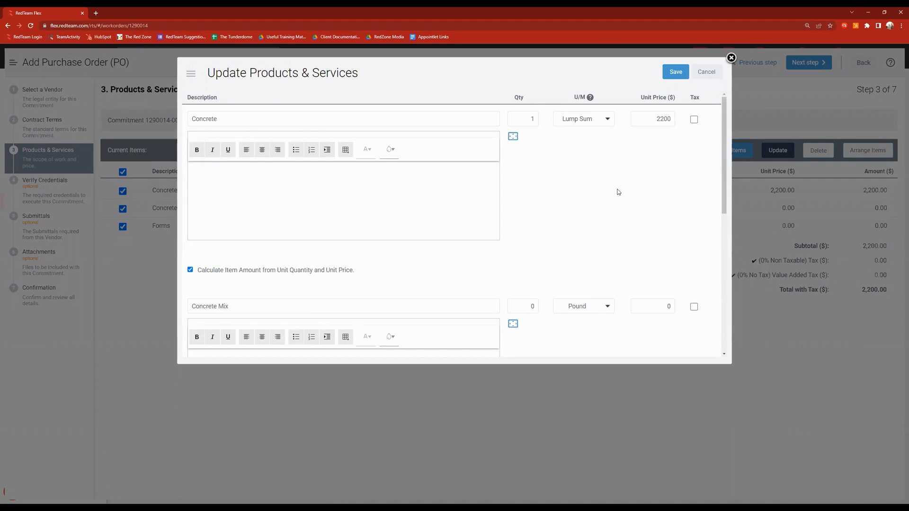
scroll(619, 190, down, 2)
scroll(619, 182, down, 1)
scroll(335, 230, up, 3)
scroll(335, 231, up, 1)
click(190, 270)
scroll(289, 239, down, 5)
click(295, 239)
scroll(295, 238, down, 2)
click(189, 329)
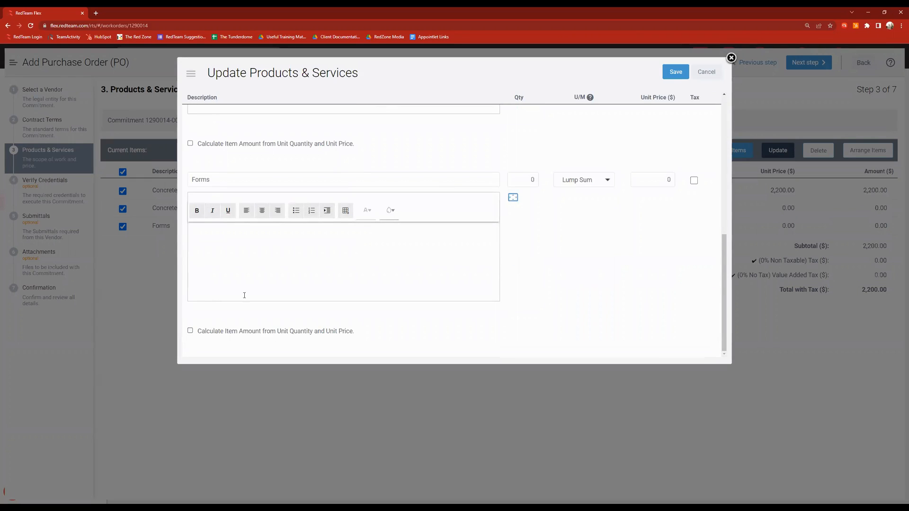
Step: Set the unit price of Concrete Mix to 1000 and of Forms to 2000
scroll(558, 248, up, 1)
scroll(557, 248, up, 4)
scroll(549, 262, down, 1)
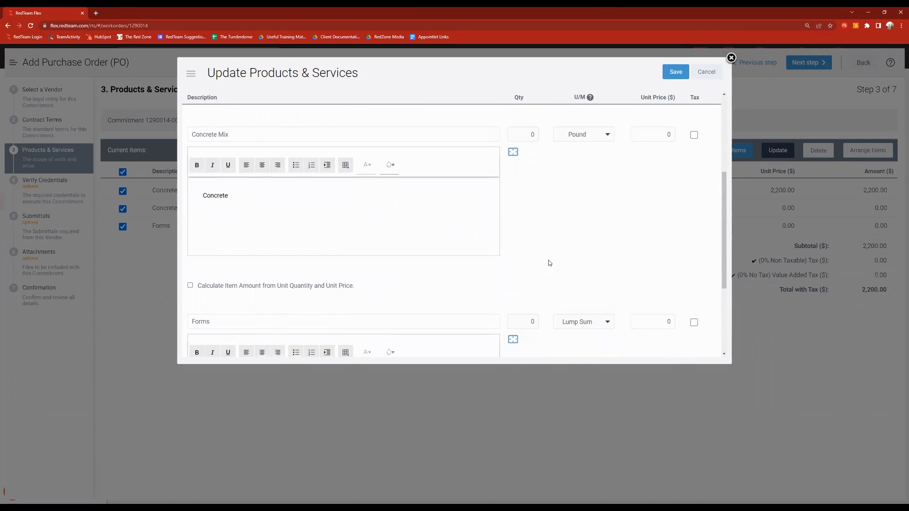
scroll(200, 204, up, 1)
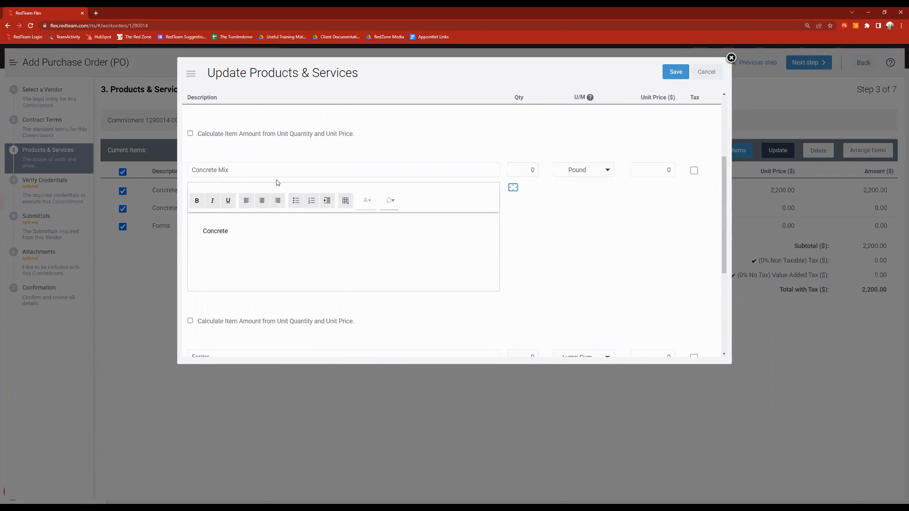
click(670, 171)
text(1000)
click(615, 236)
scroll(616, 237, down, 3)
click(663, 219)
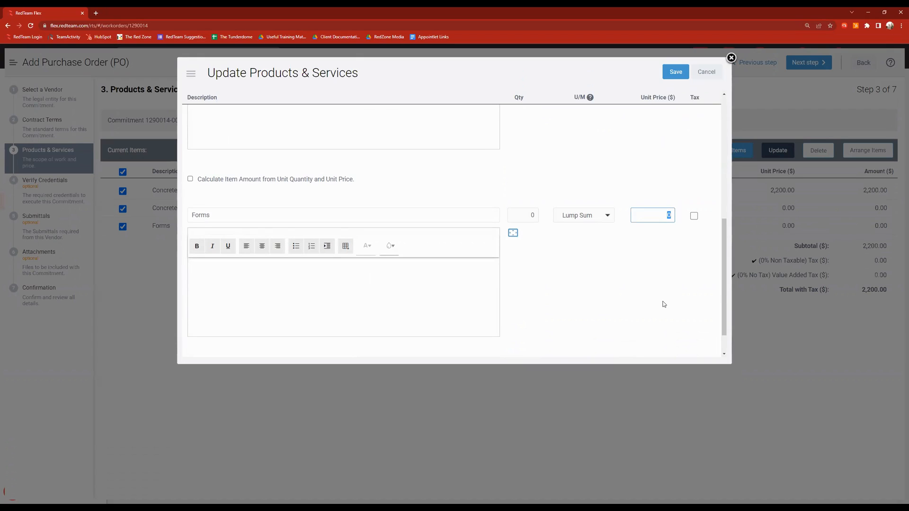
text(2000)
scroll(592, 294, up, 6)
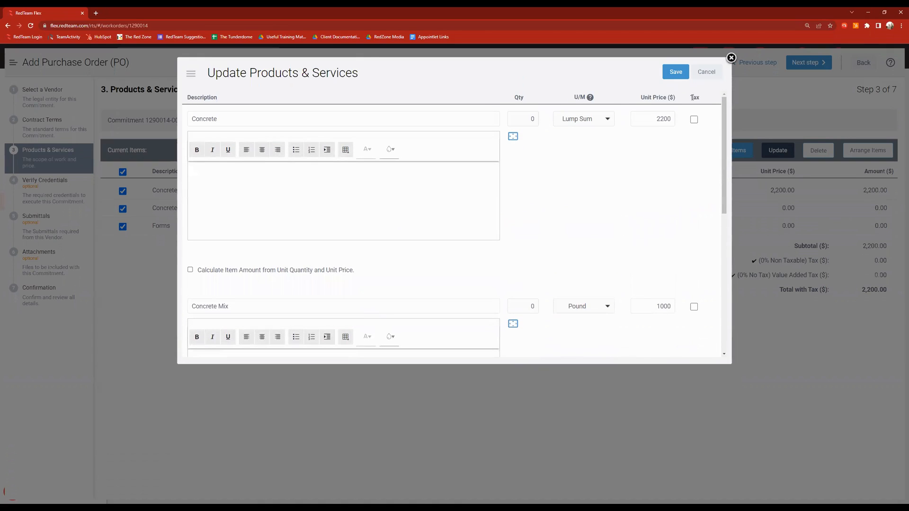
Step: Set the unit prices of Concrete Mix and Forms to 1100 each and save the updated items
scroll(685, 273, down, 2)
click(661, 237)
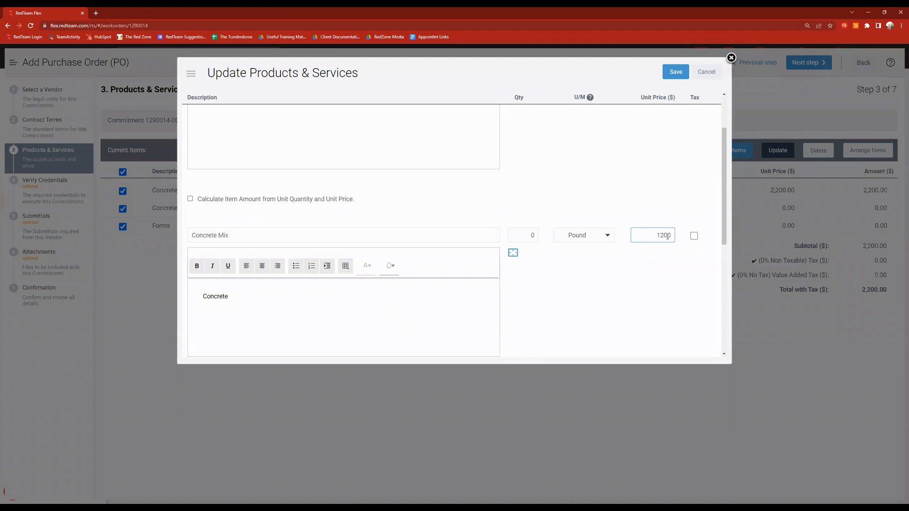
click(612, 291)
scroll(612, 291, down, 4)
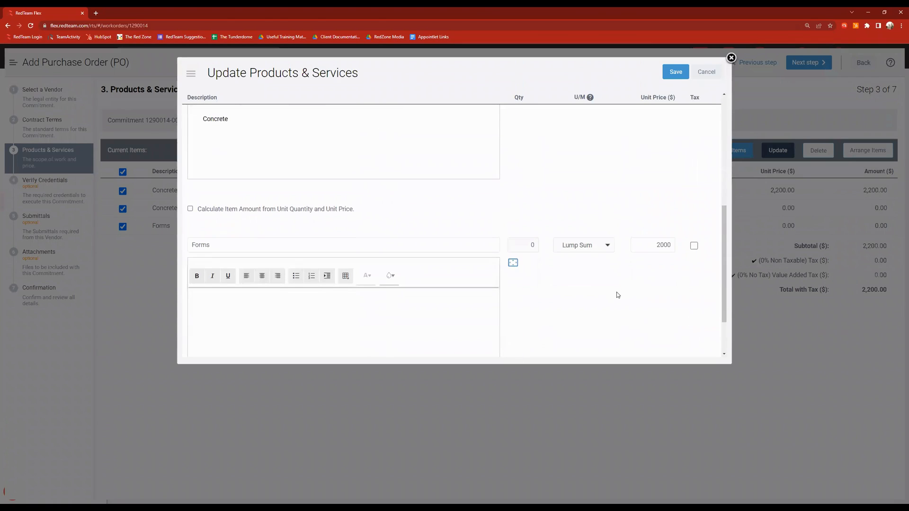
click(668, 250)
key(Delete)
click(610, 313)
scroll(610, 300, up, 5)
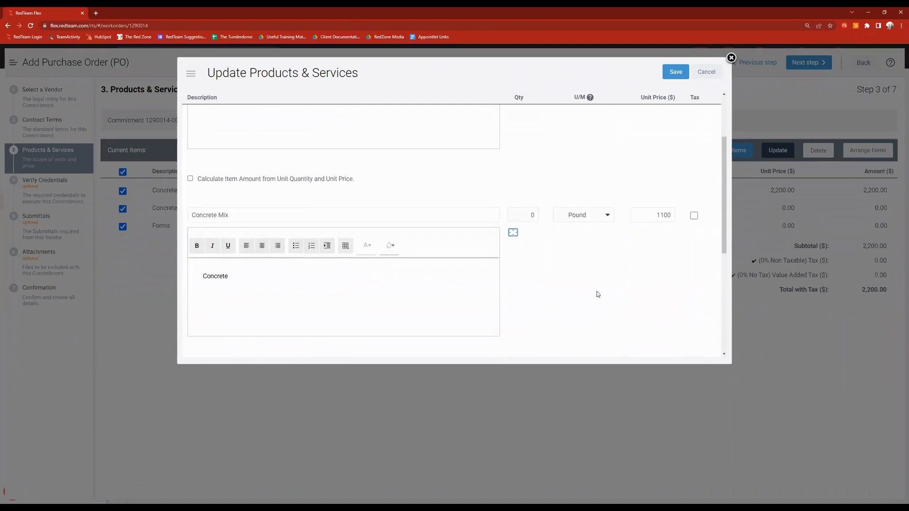
click(676, 72)
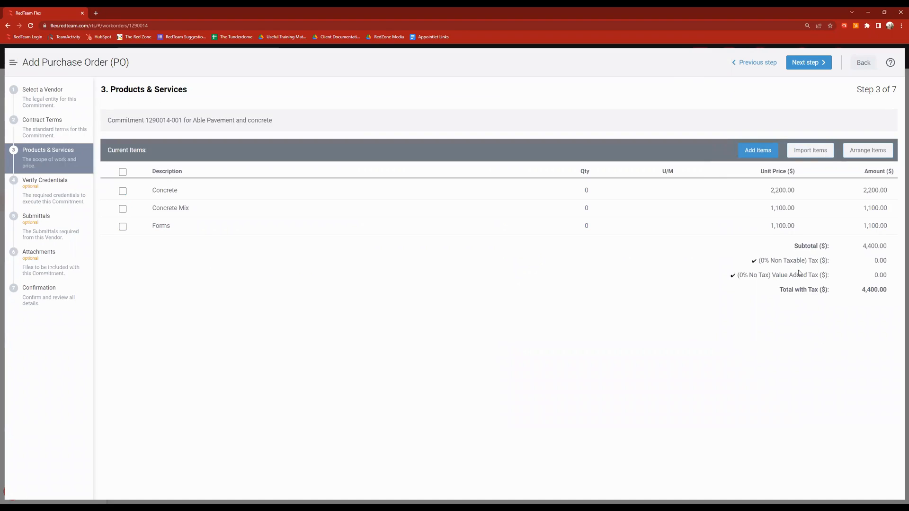
Step: Delete the Concrete item from the commitment's current items and continue to Verify Credentials
drag(767, 208, 863, 233)
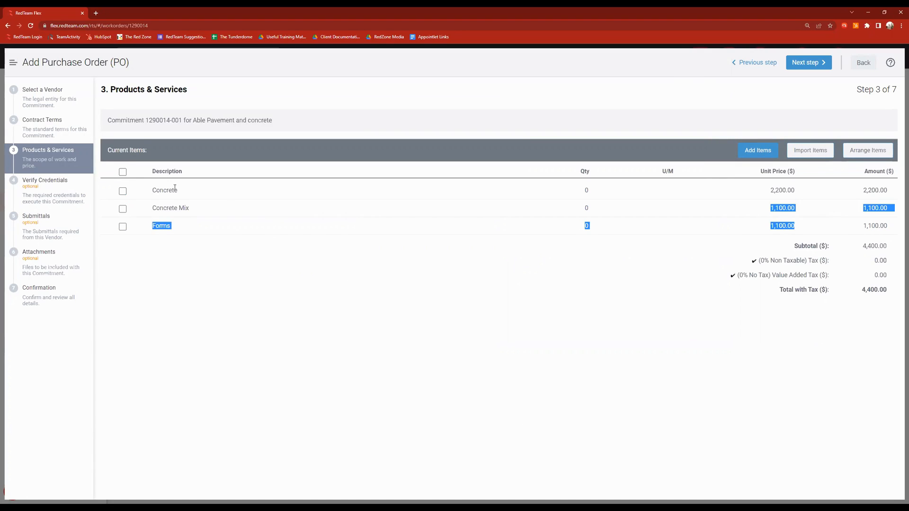
click(207, 266)
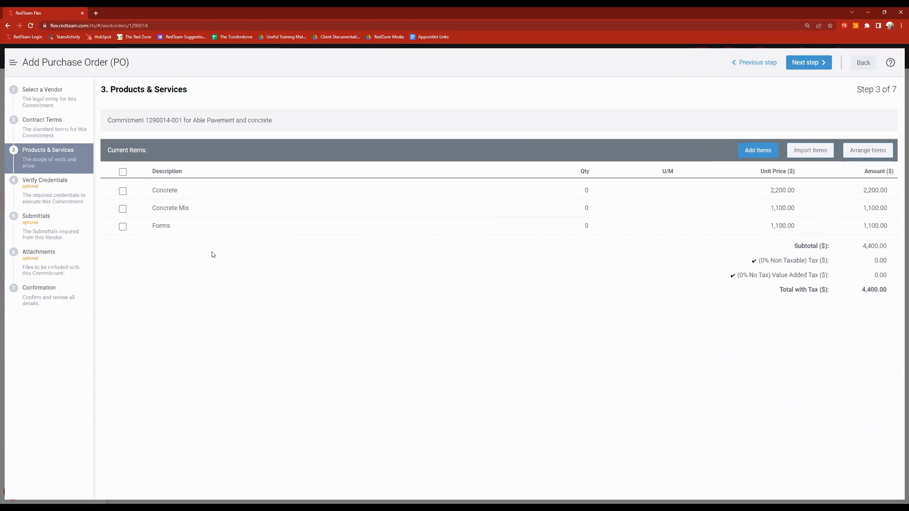
click(123, 191)
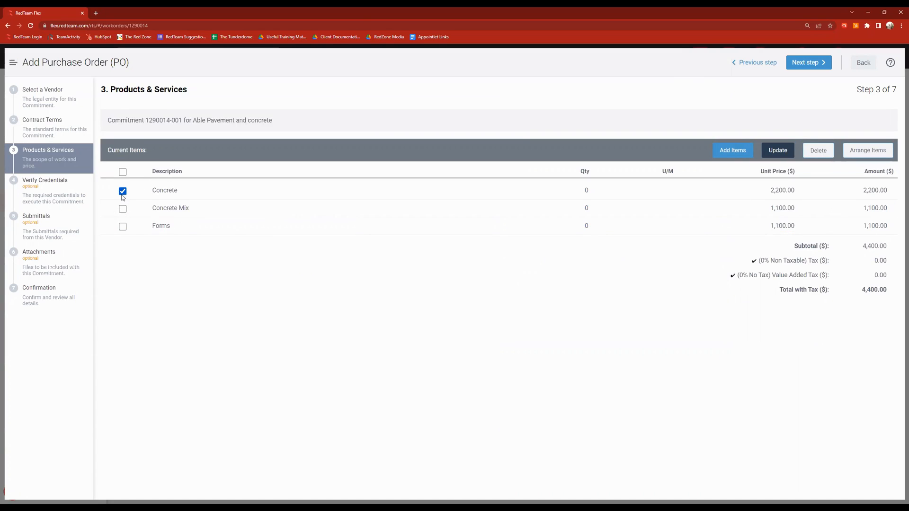
click(823, 159)
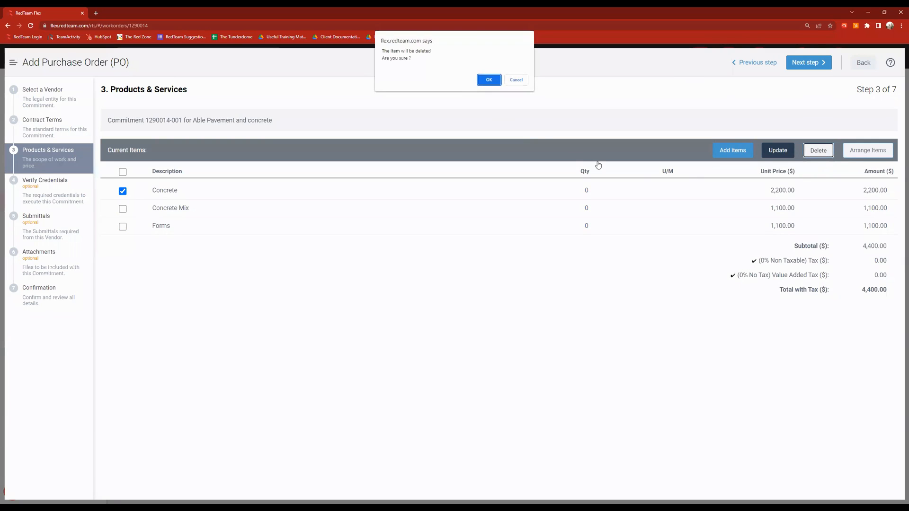
click(490, 80)
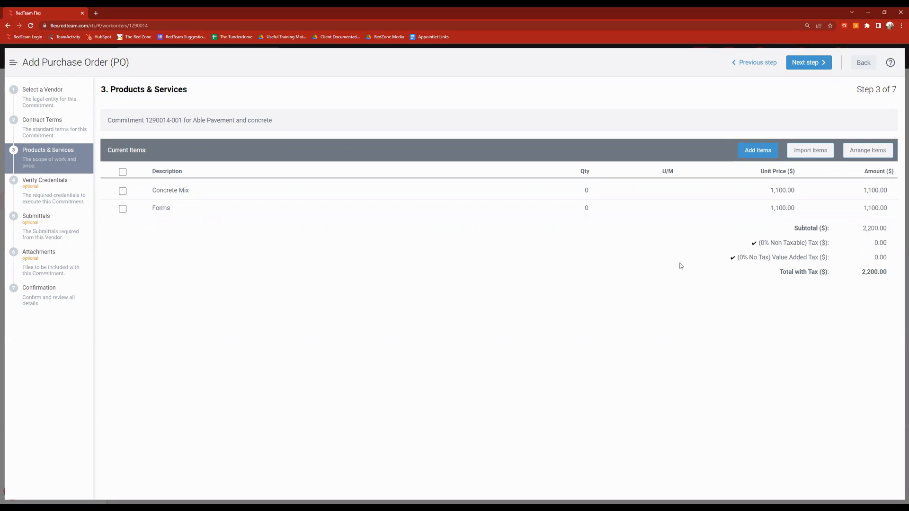
click(807, 65)
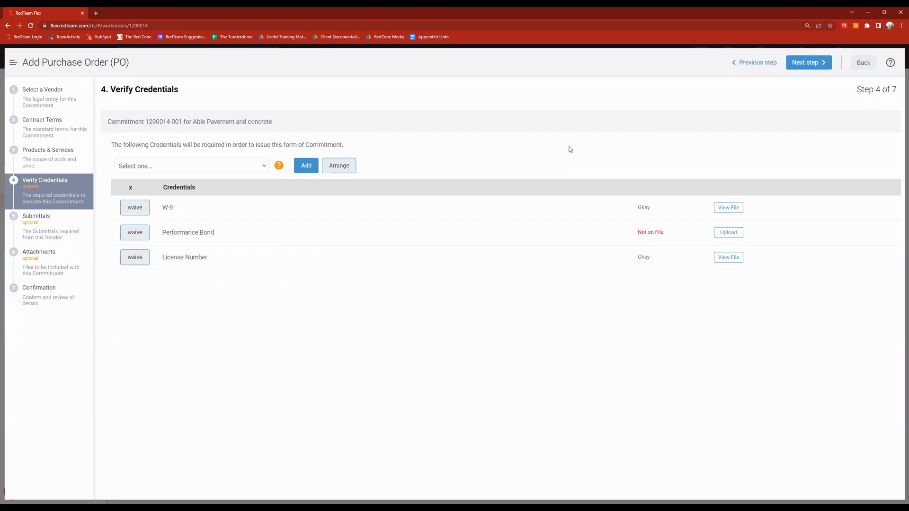
Step: Review the status of the W-9, License Number and Performance Bond credentials, and check the Performance Bond upload form without saving
drag(638, 212, 656, 208)
click(619, 208)
drag(635, 256, 668, 261)
click(628, 252)
drag(630, 234, 684, 232)
click(614, 237)
click(723, 236)
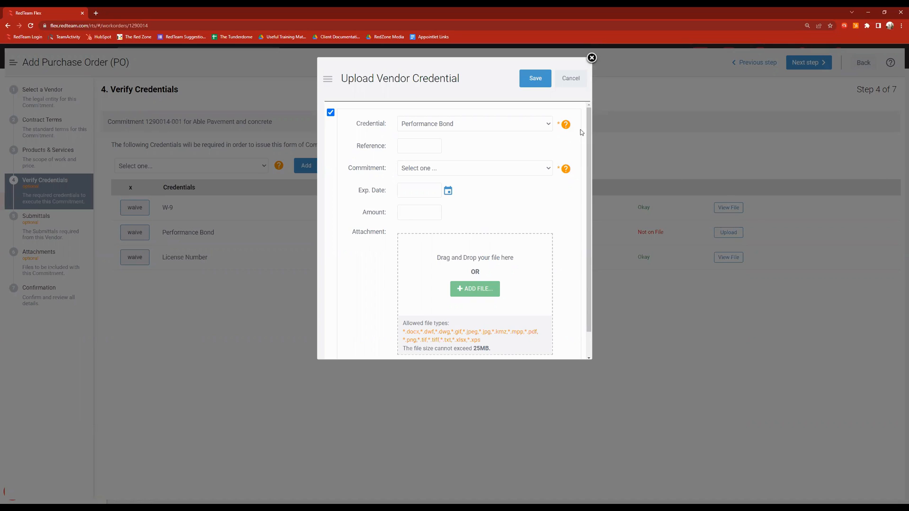
click(571, 78)
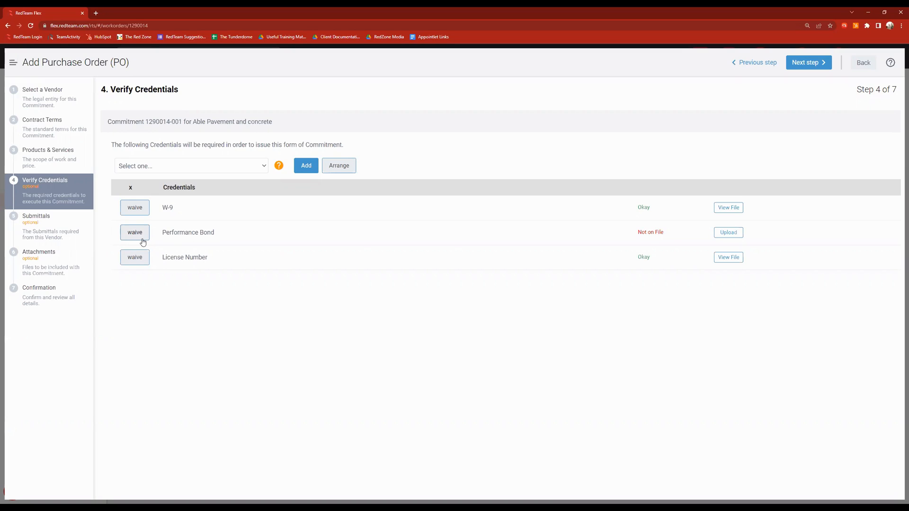
Step: Waive the Performance Bond credential for this commitment and continue to Submittals
click(142, 240)
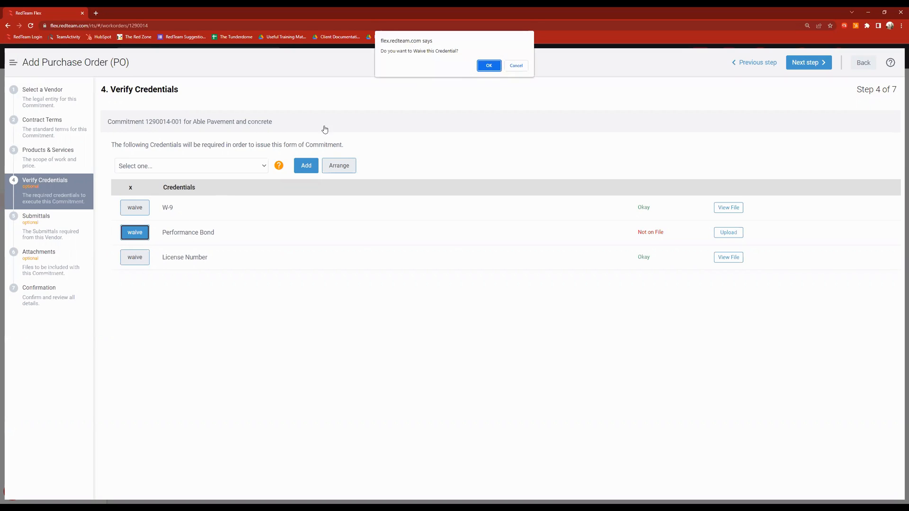
click(490, 67)
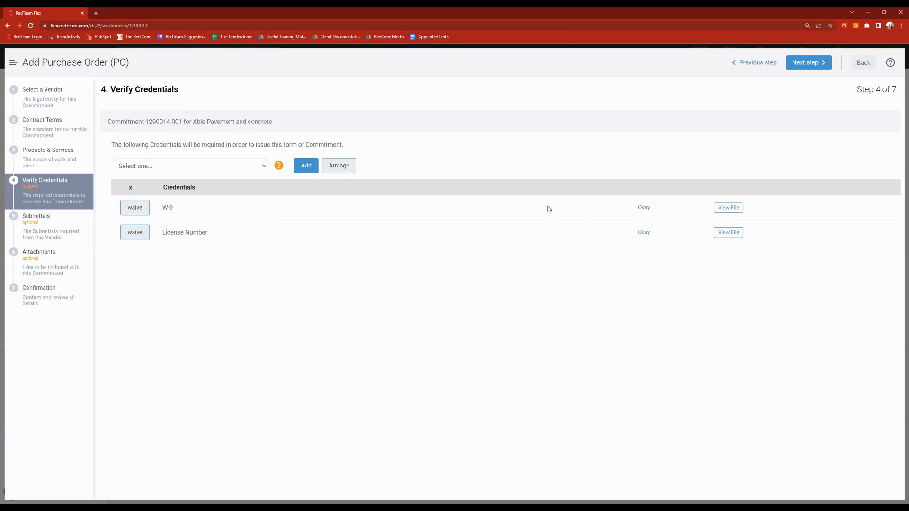
click(807, 69)
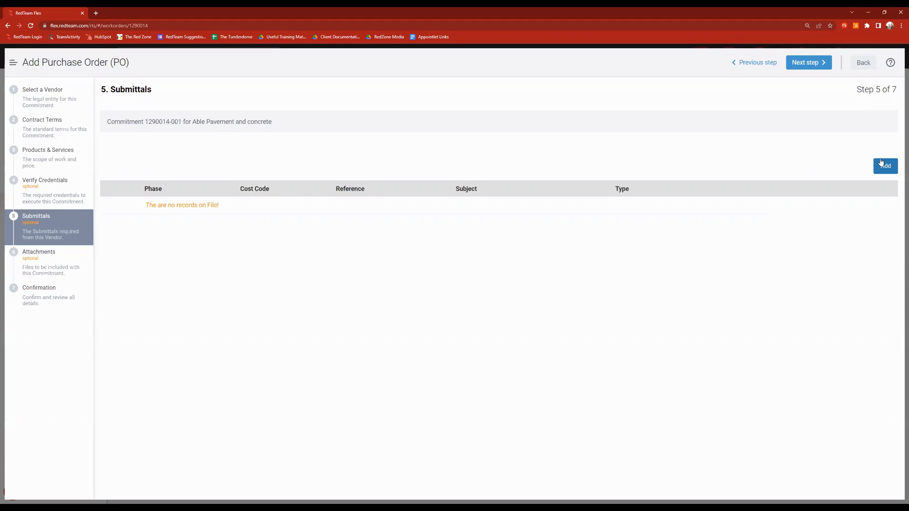
Step: Leave Submittals empty, display the EXHIBIT G - Conditional Final Lien Waiver (BF) attachment as a separate page, and finish the purchase order form
click(807, 65)
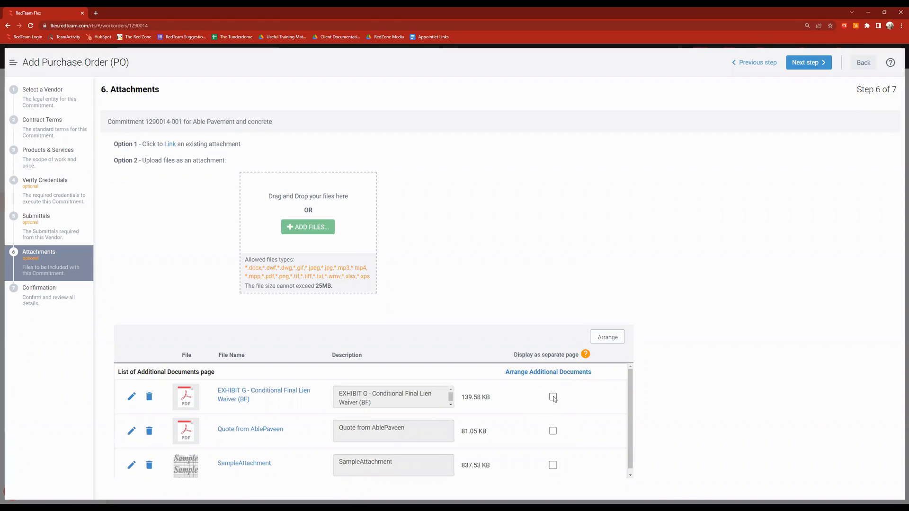
click(552, 397)
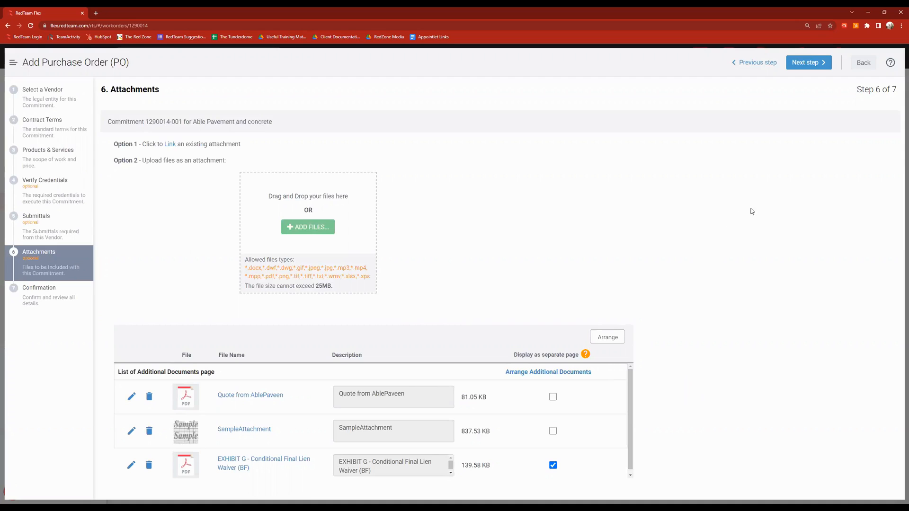
click(807, 65)
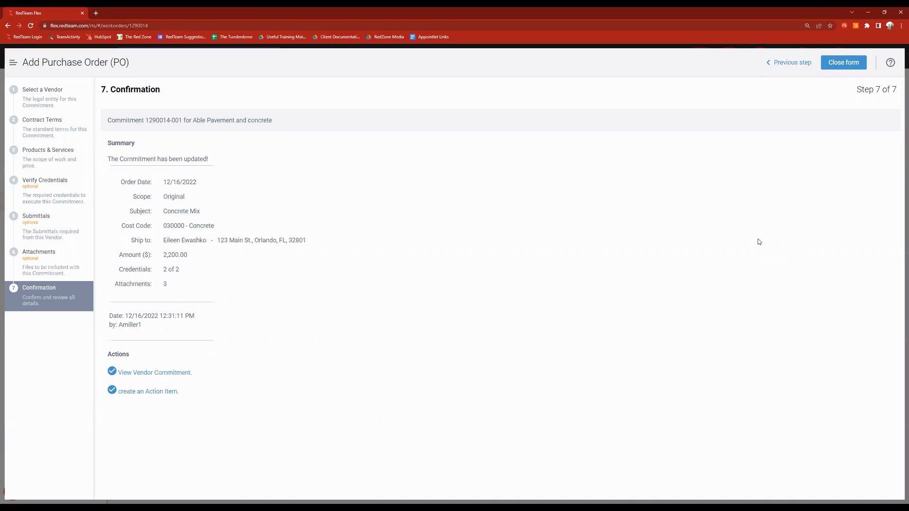
click(839, 65)
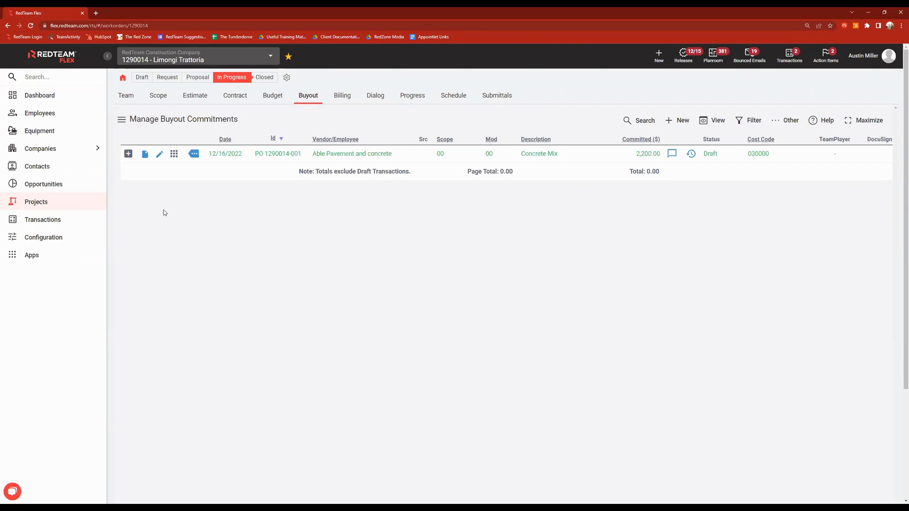
Step: Open the draft Able Pavement and concrete purchase order document and check its email form, closing it without sending
click(147, 160)
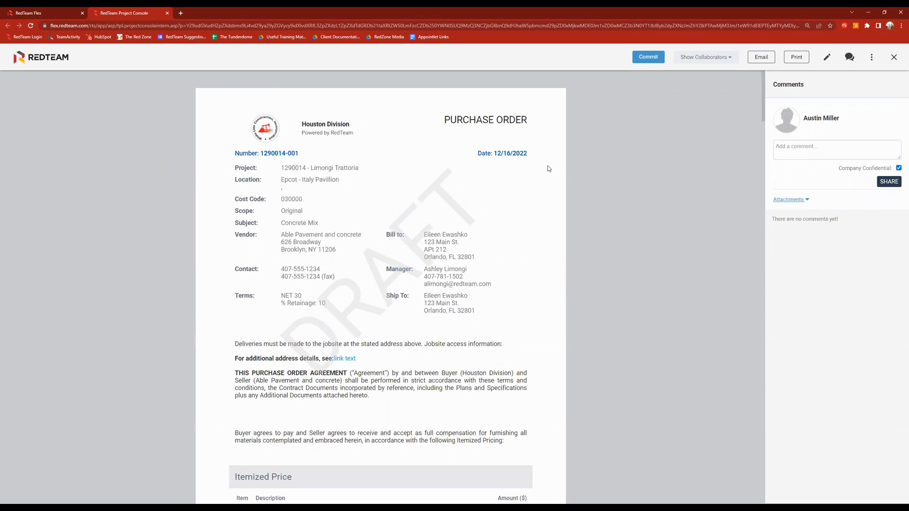
click(761, 57)
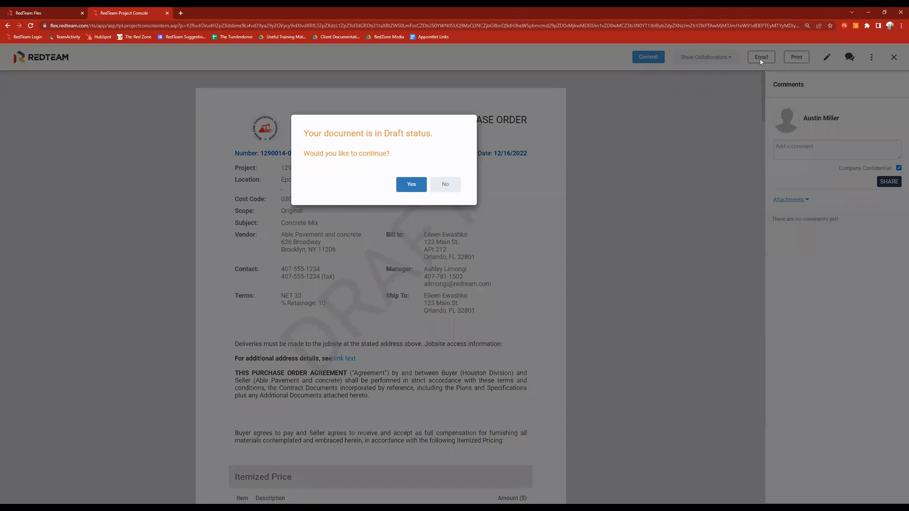
click(412, 189)
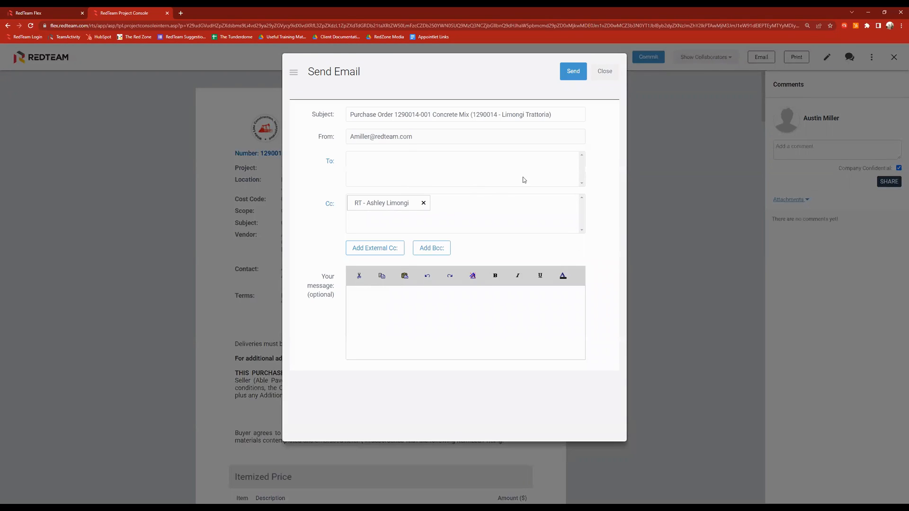
click(605, 71)
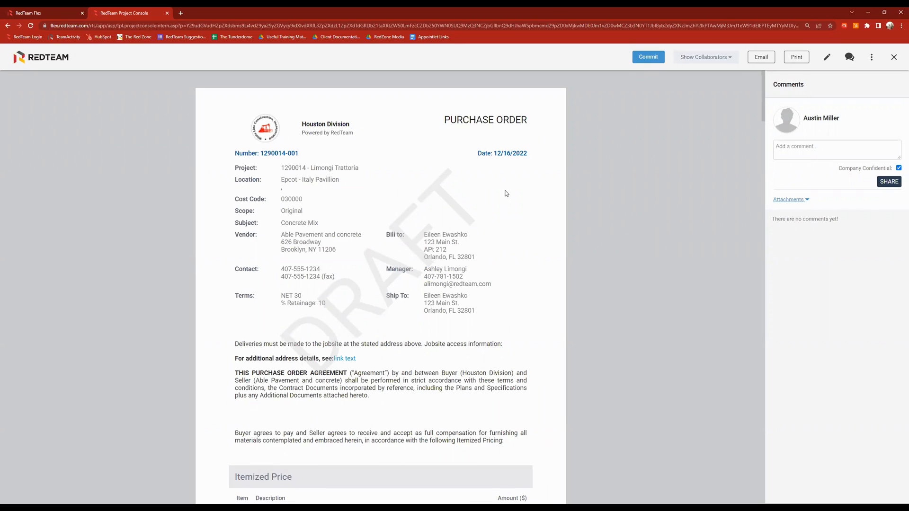
Step: Review the draft purchase order's itemized pricing, agreement terms, required vendor credentials, signature blocks, plans and specifications, and additional documents
scroll(493, 210, down, 1)
scroll(493, 203, up, 1)
scroll(534, 259, down, 4)
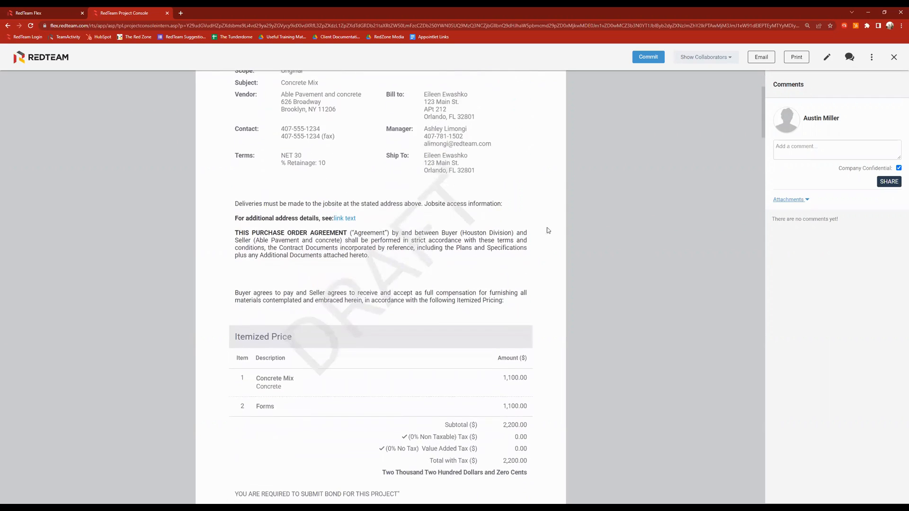
scroll(453, 266, down, 3)
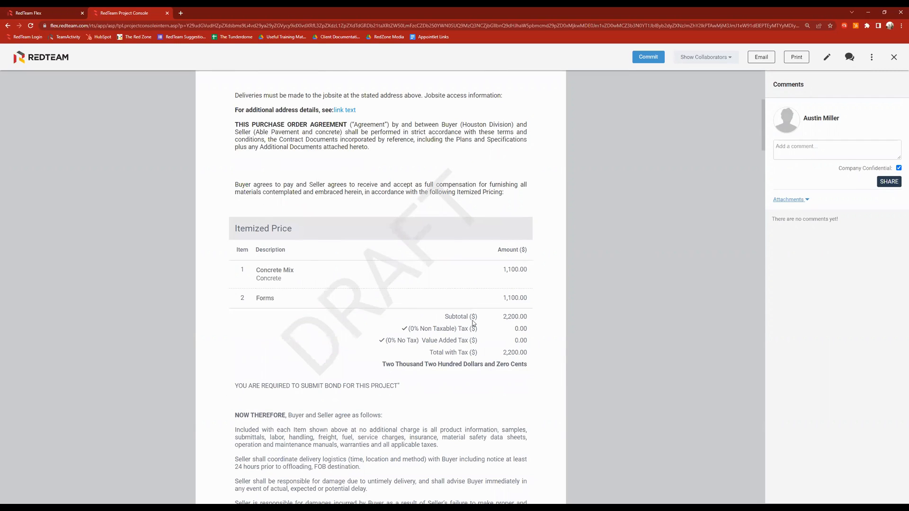
scroll(483, 313, down, 3)
scroll(478, 302, down, 2)
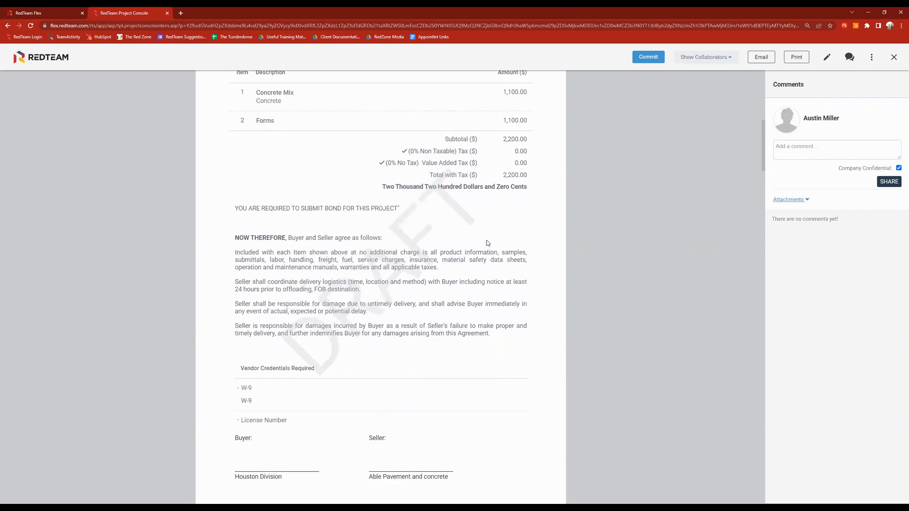
scroll(423, 281, down, 4)
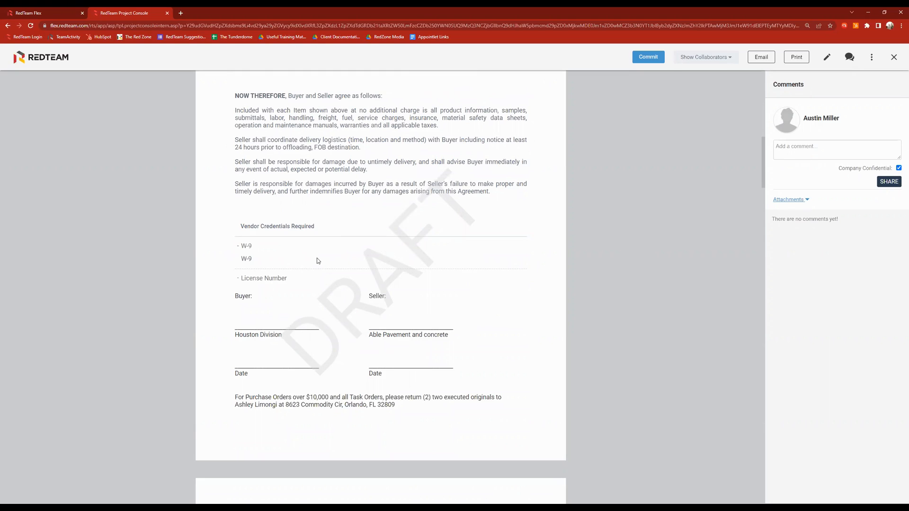
scroll(301, 254, down, 2)
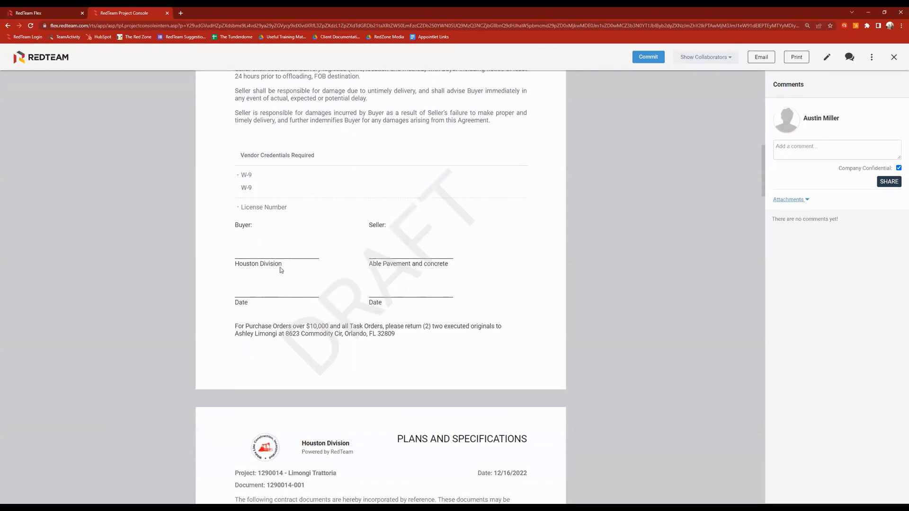
scroll(329, 248, down, 5)
scroll(326, 249, down, 4)
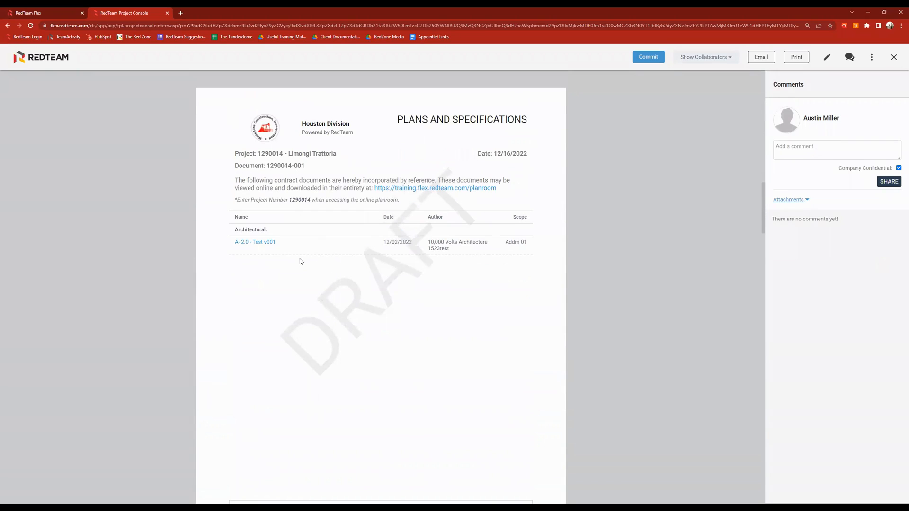
scroll(299, 259, down, 8)
scroll(299, 259, down, 4)
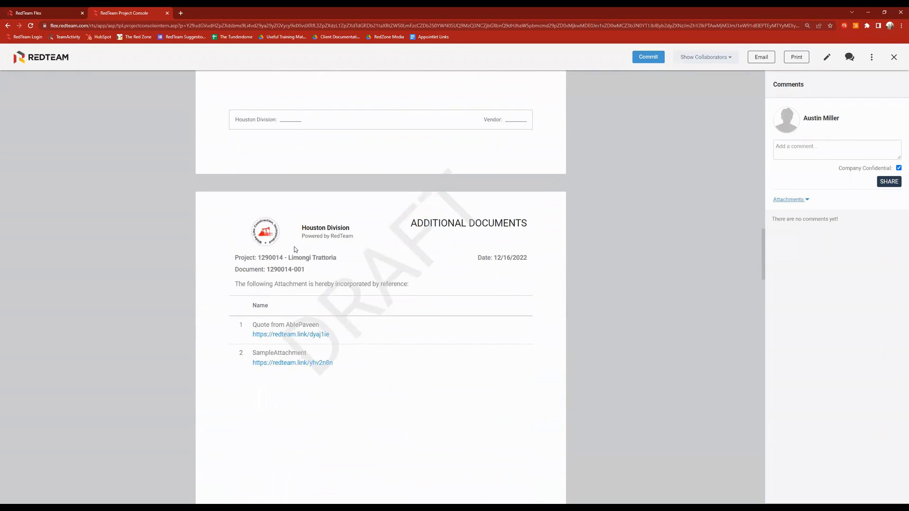
scroll(391, 313, down, 1)
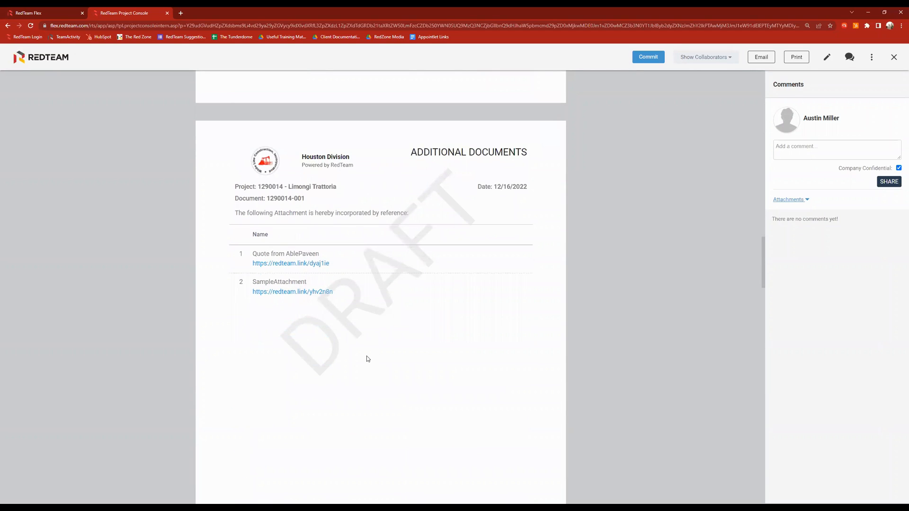
Step: Review the additional documents list and the attachment pages appended to the draft purchase order, including Exhibit G, and close the document
scroll(353, 308, down, 2)
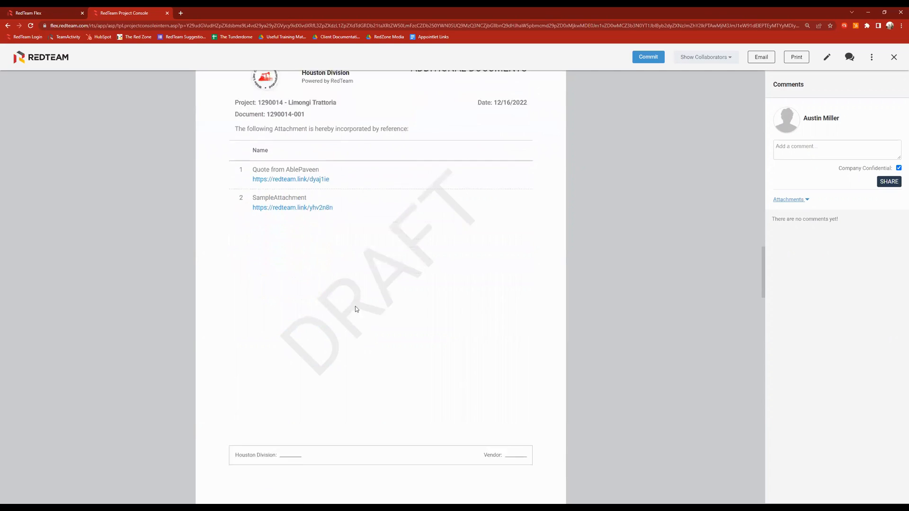
scroll(356, 309, down, 10)
scroll(371, 280, down, 4)
scroll(403, 248, down, 12)
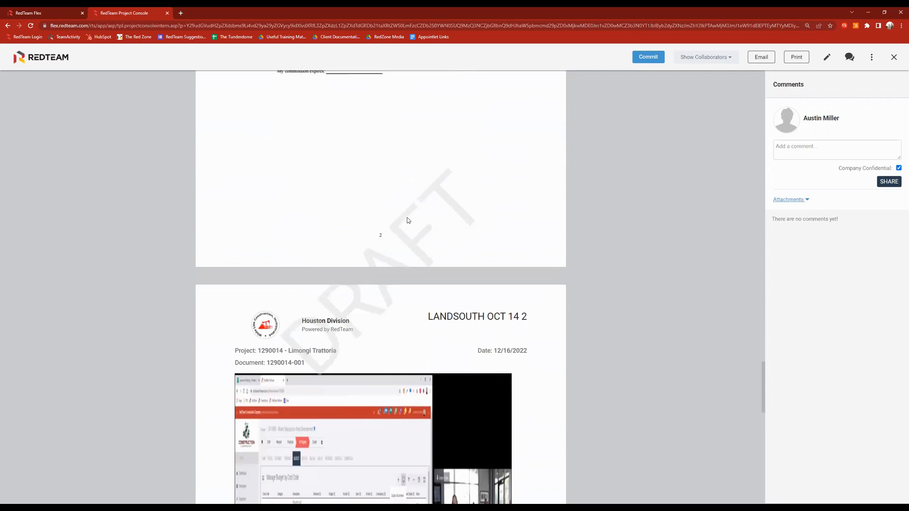
scroll(419, 218, down, 1)
scroll(419, 218, up, 8)
scroll(410, 223, up, 14)
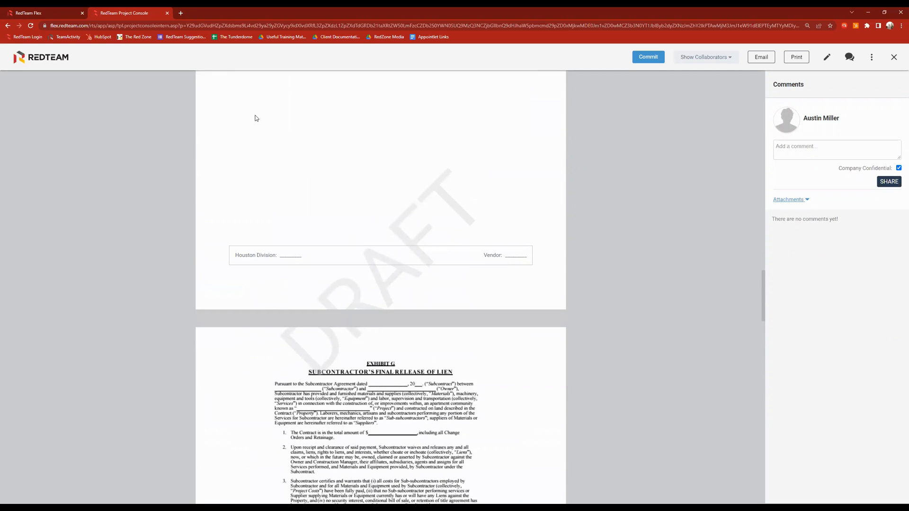
click(167, 14)
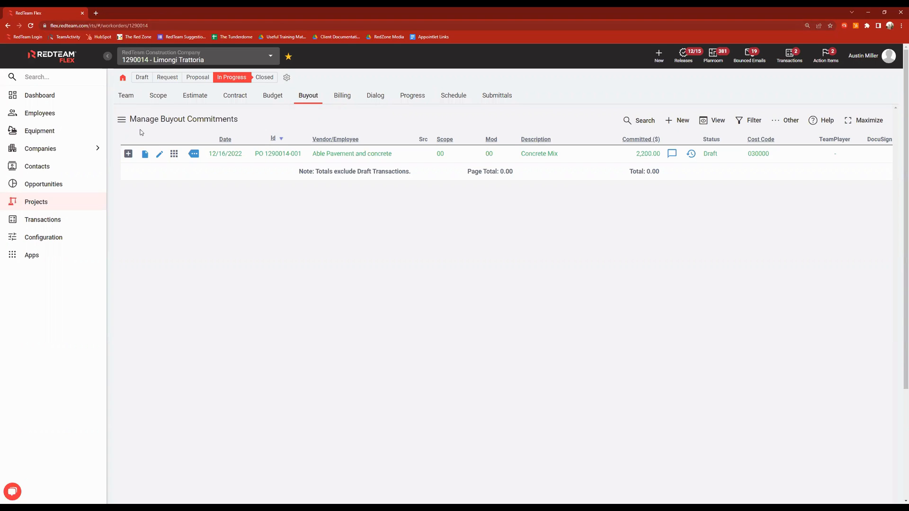
Step: Commit the draft Able Pavement and concrete purchase order and confirm the commitment
click(174, 157)
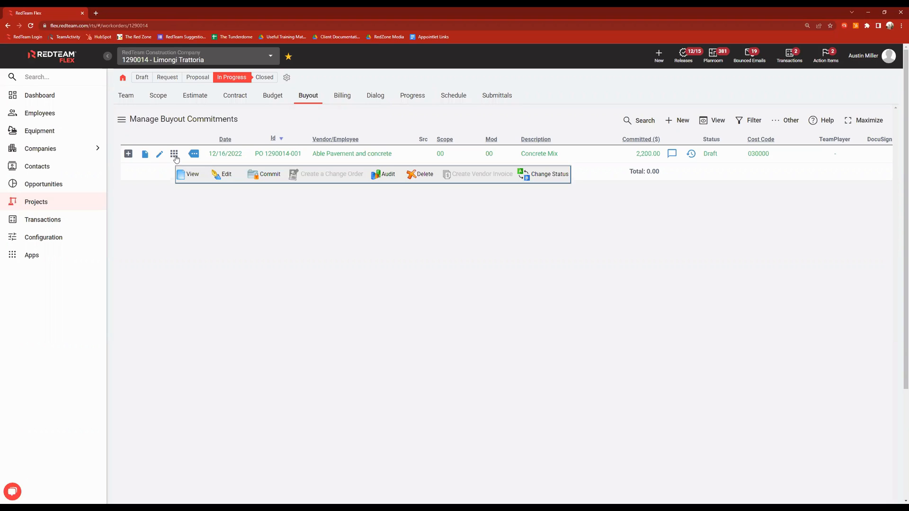
click(269, 177)
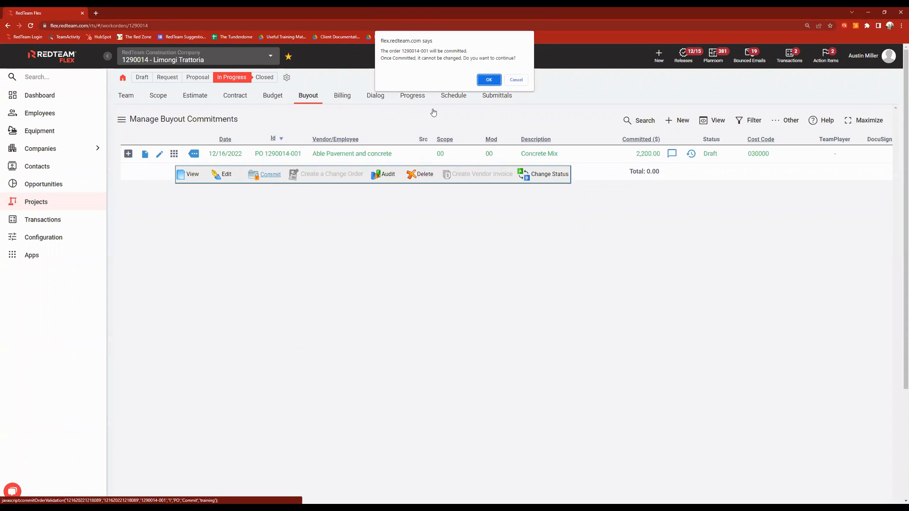
click(492, 82)
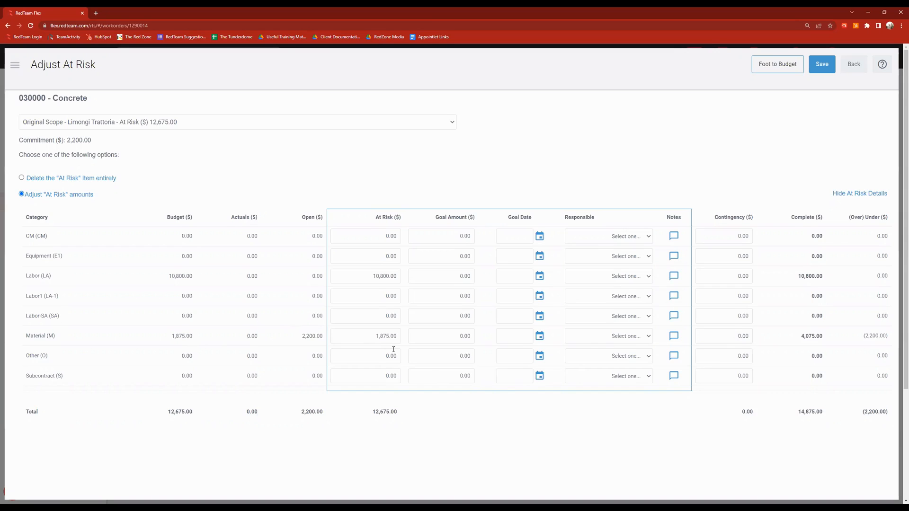
Step: Try At Risk amounts of 0 and 500 for the Material (M) category of cost code 030000 - Concrete
click(365, 340)
text(0)
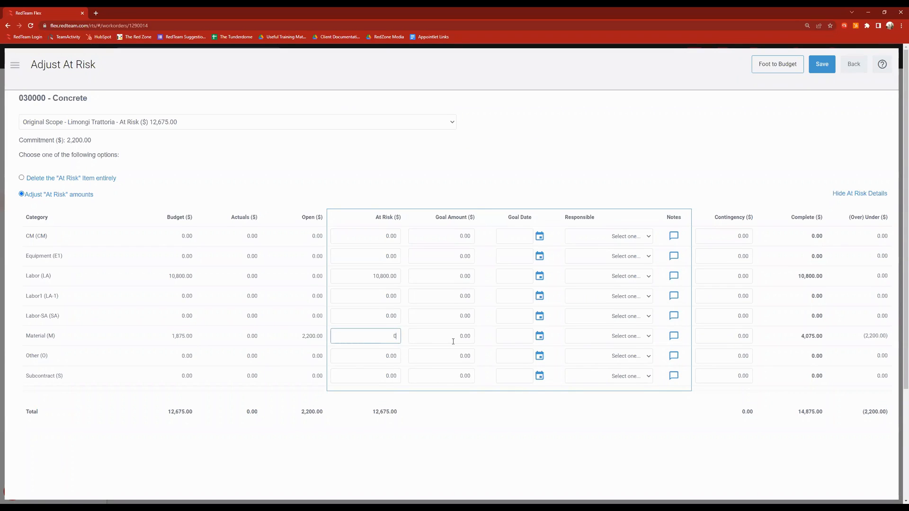
click(480, 422)
click(383, 340)
text(500)
click(462, 432)
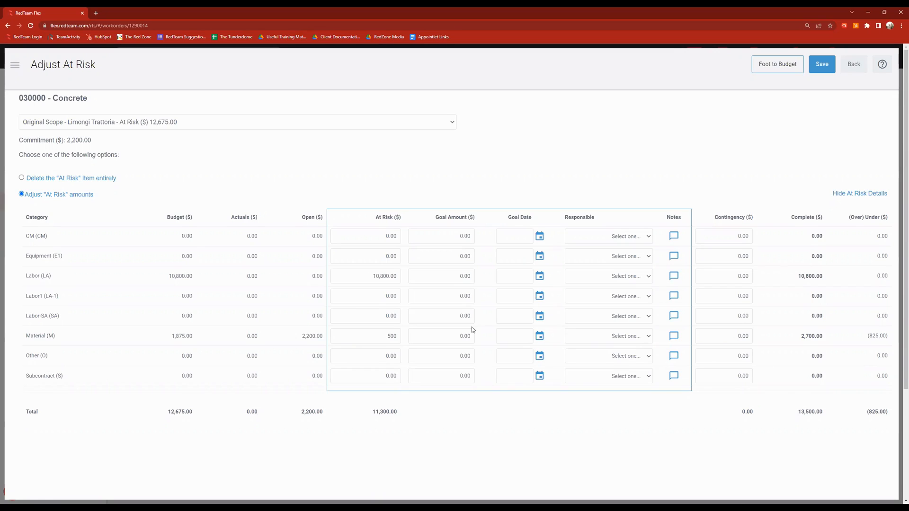
Step: Set the Material (M) At Risk amount for 030000 - Concrete to 0, save the adjustment and close the summary
double_click(396, 335)
text(0)
click(636, 436)
click(822, 67)
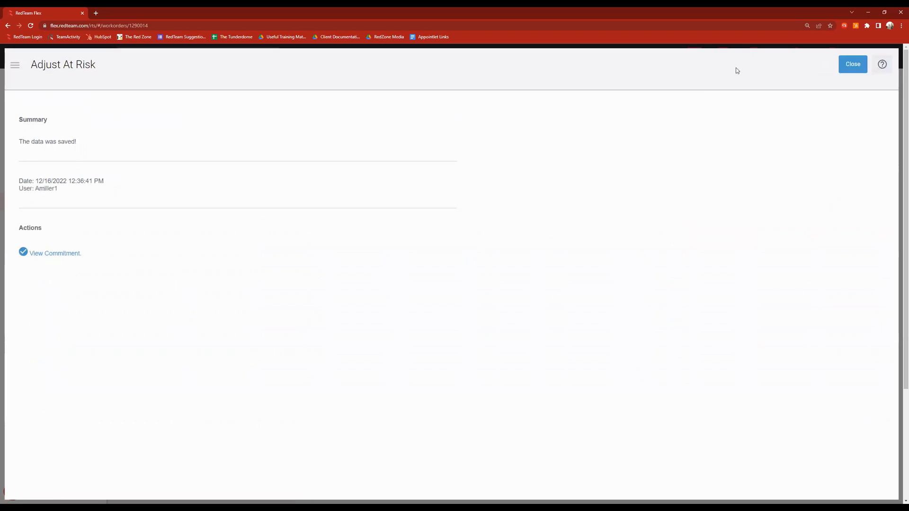
click(853, 66)
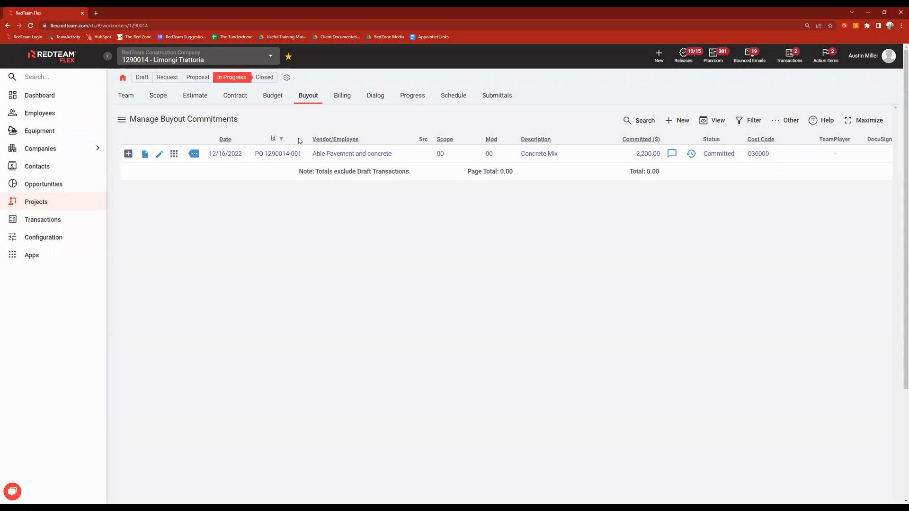
Step: Check the project budget by cost code and the open commitment details for the 030000 Concrete material line
click(278, 101)
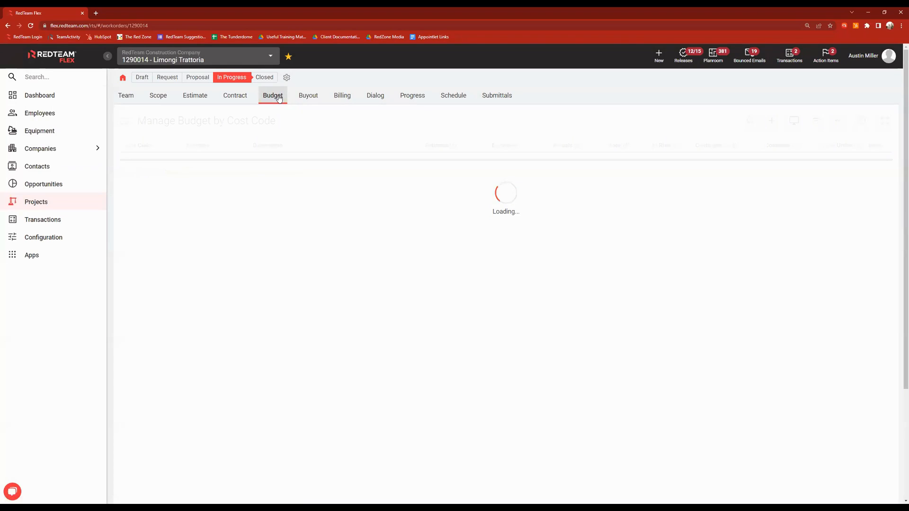
scroll(534, 242, down, 3)
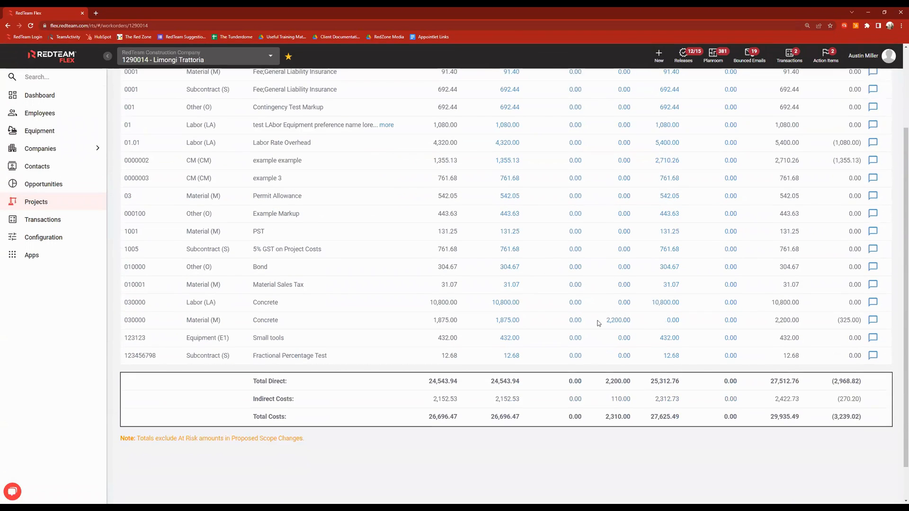
scroll(614, 331, up, 1)
scroll(614, 333, up, 2)
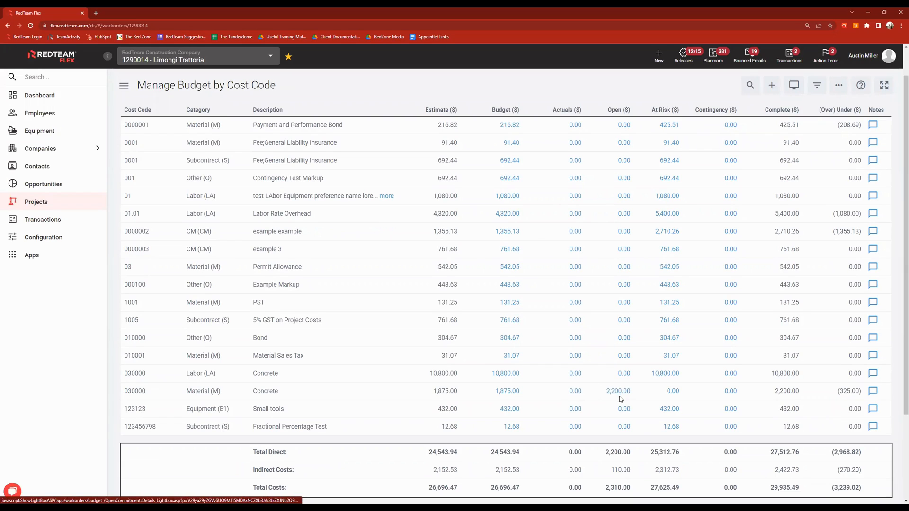
click(621, 392)
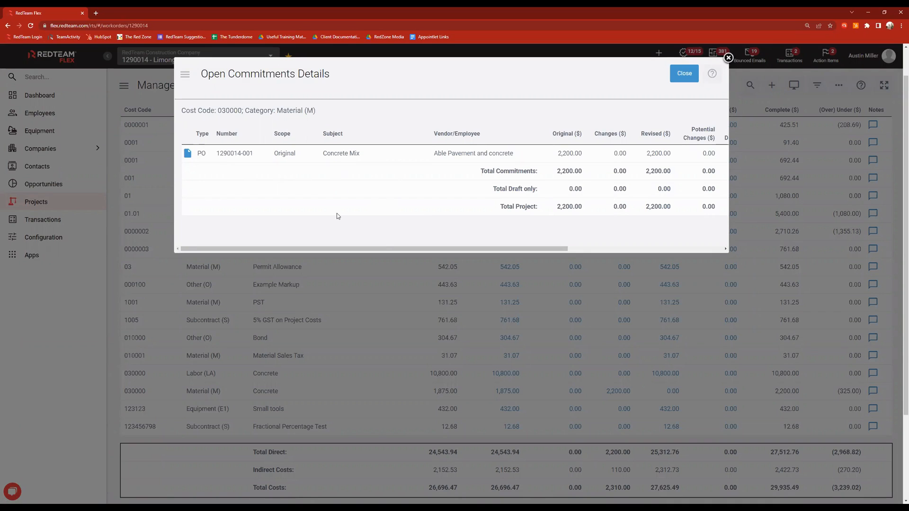
click(684, 74)
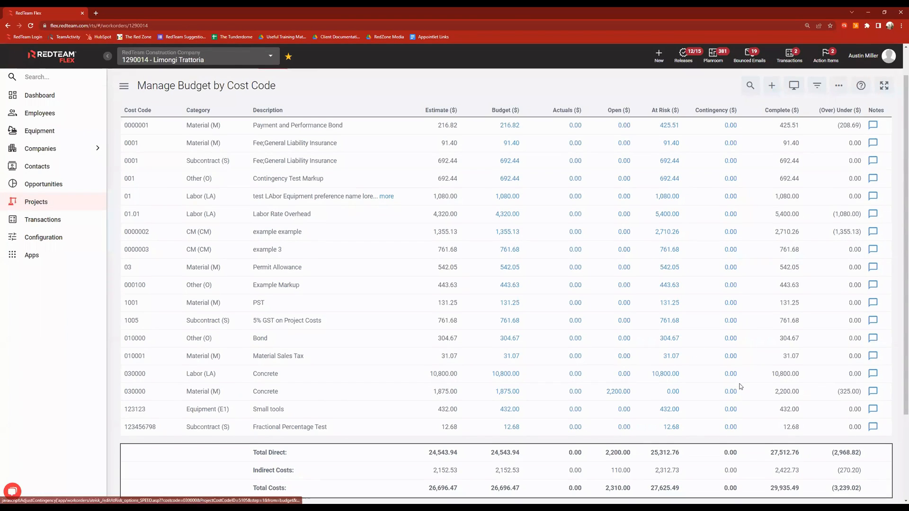
scroll(741, 377, up, 1)
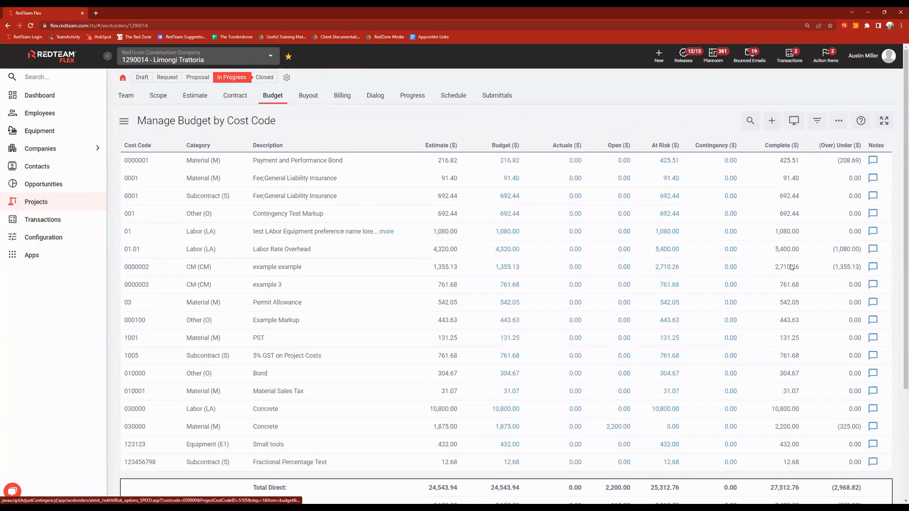
Step: Check the budget's additional options for deleting At Risk, deleting contingency and footing all cost codes to budget, without applying any
click(839, 126)
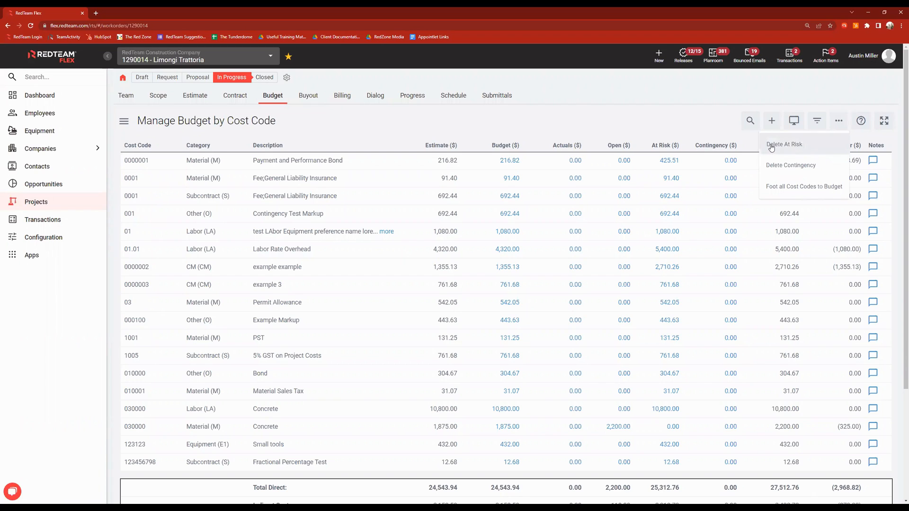
click(718, 126)
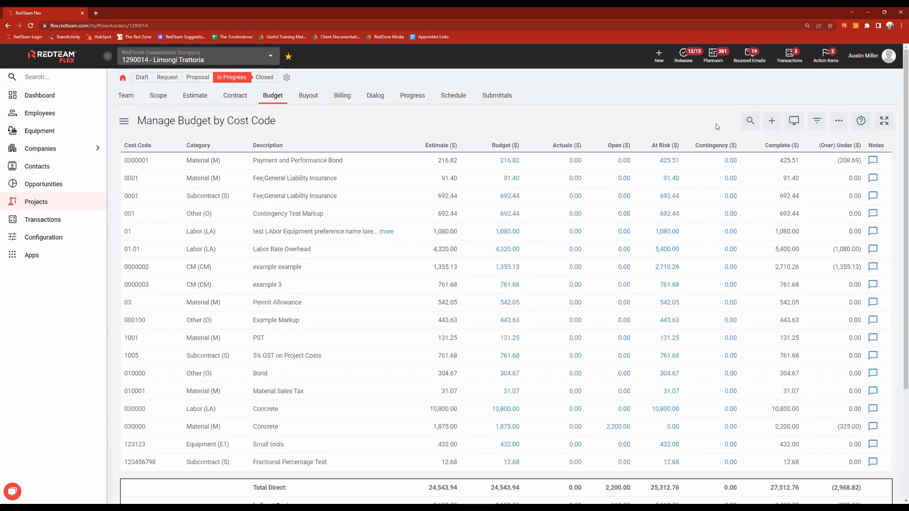
click(837, 126)
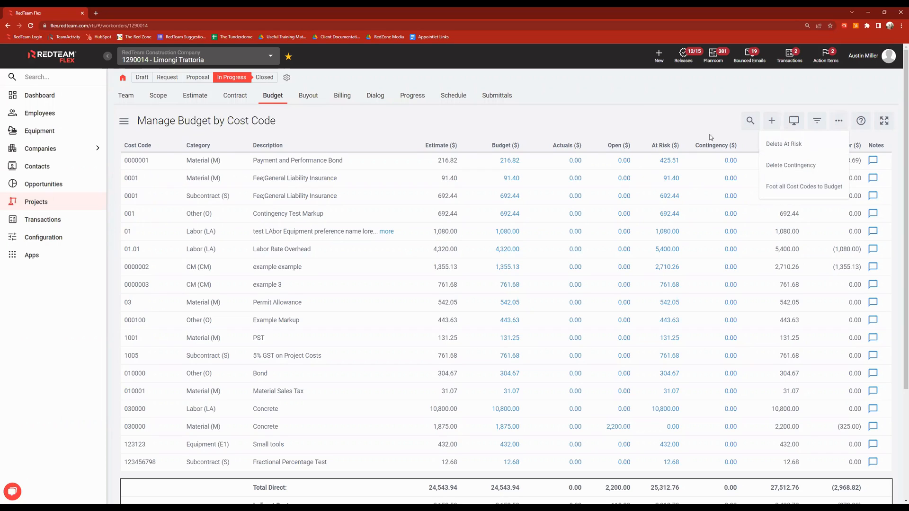
click(711, 114)
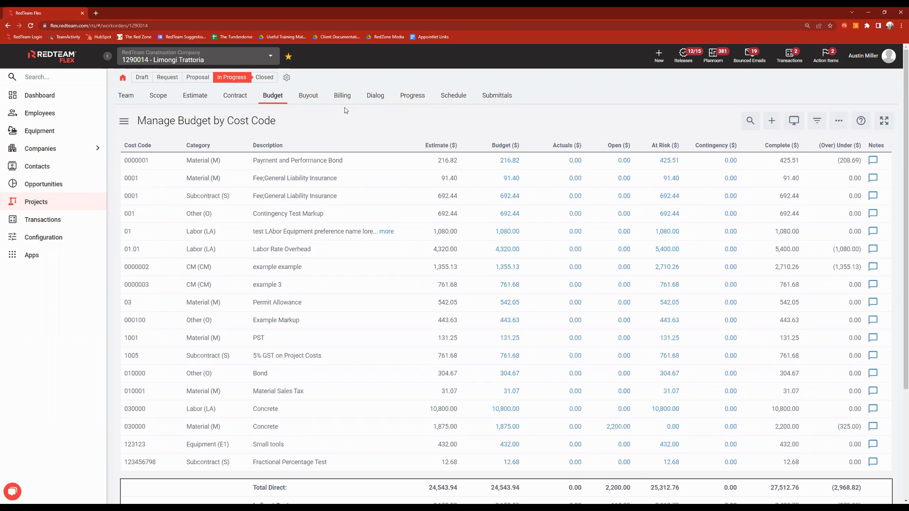
scroll(347, 111, down, 1)
scroll(332, 179, up, 1)
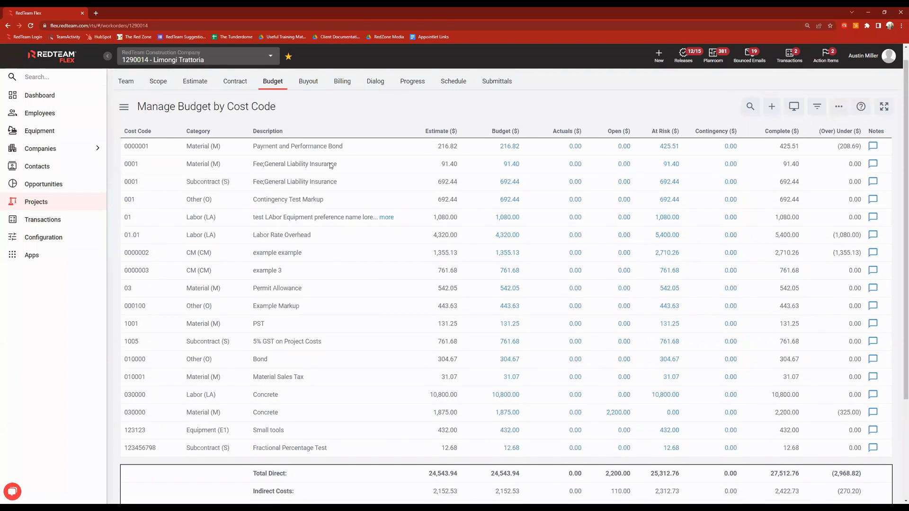
Step: Change the committed Able Pavement and concrete purchase order's status to Executed, and close the form without uploading a signed file
click(308, 97)
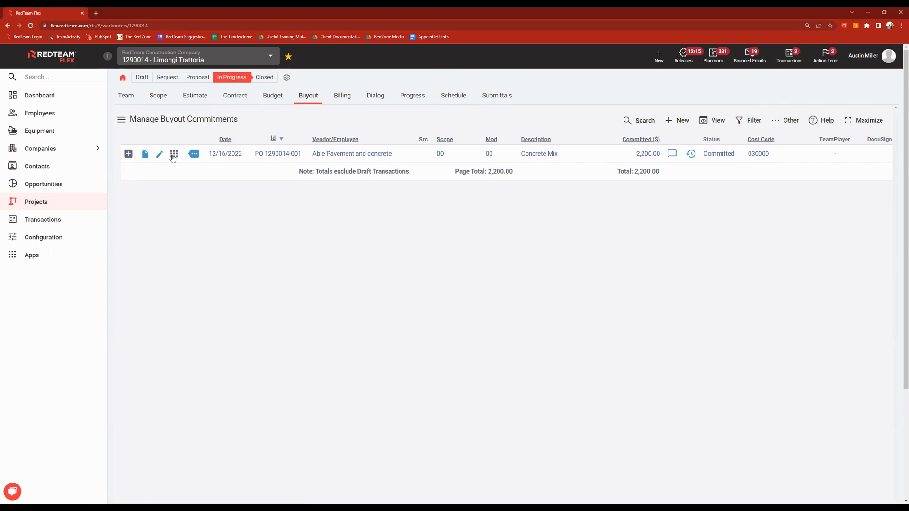
mouse_move(174, 155)
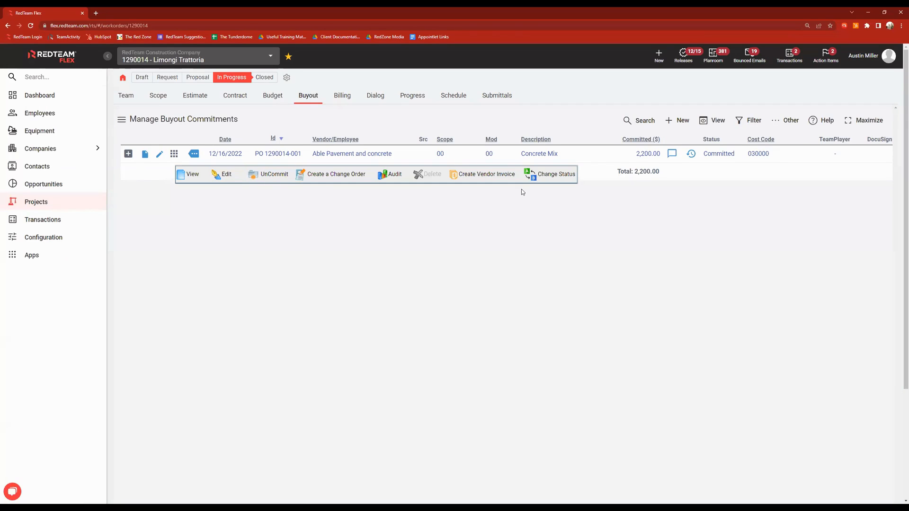
click(555, 179)
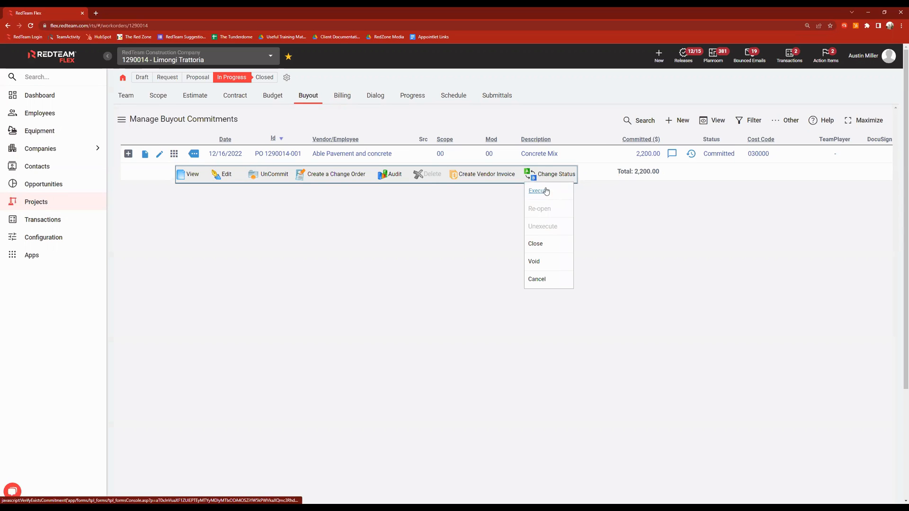
click(538, 191)
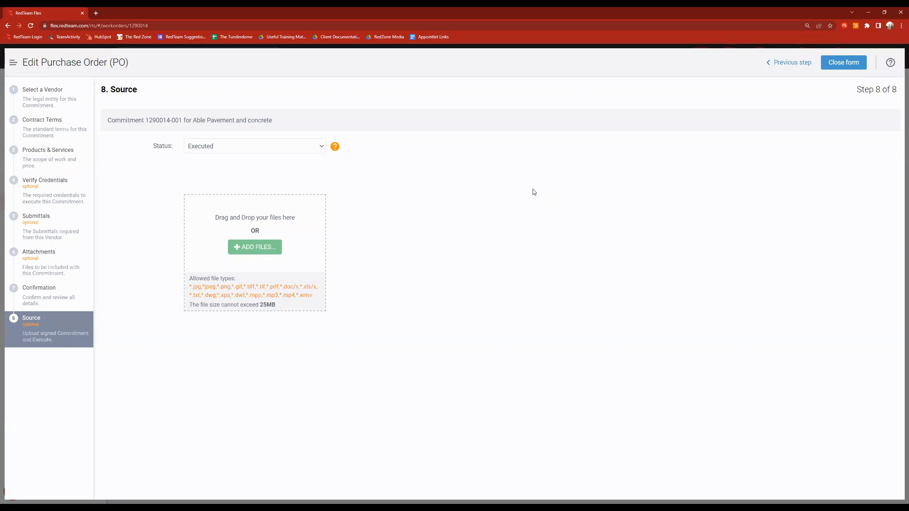
click(840, 66)
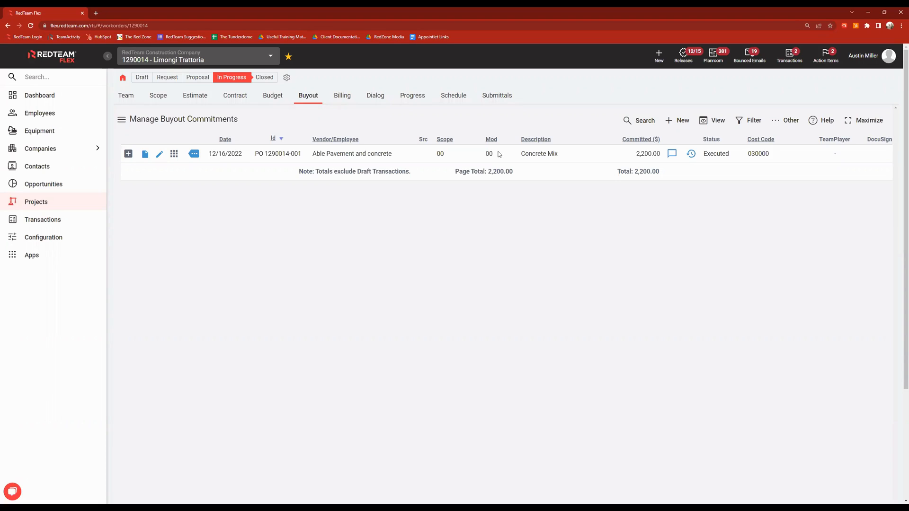
Step: View the on-demand webinars in the RedTeam Flex Help Center and return to the project's buyout commitments
click(862, 60)
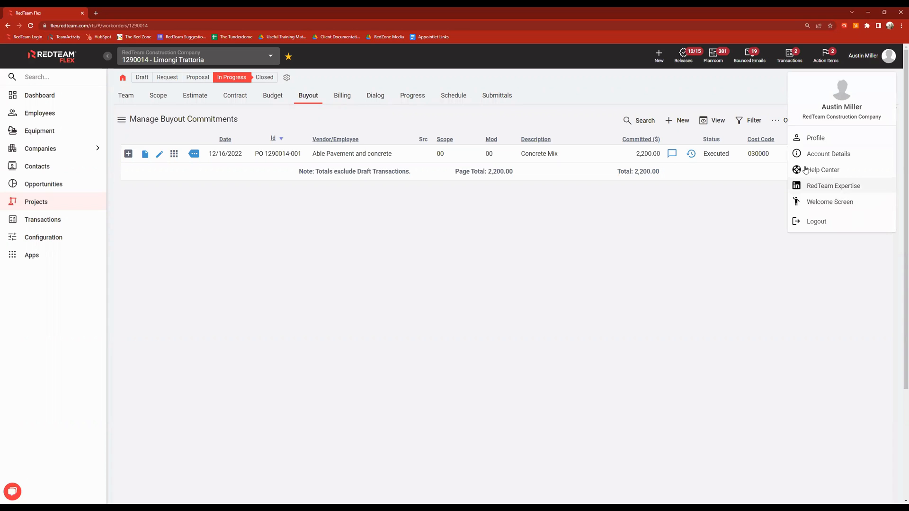
click(833, 171)
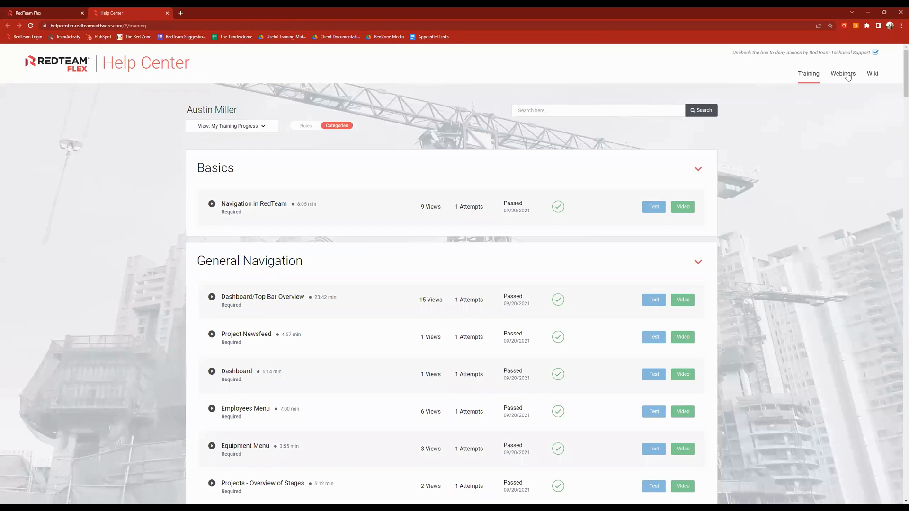
click(848, 78)
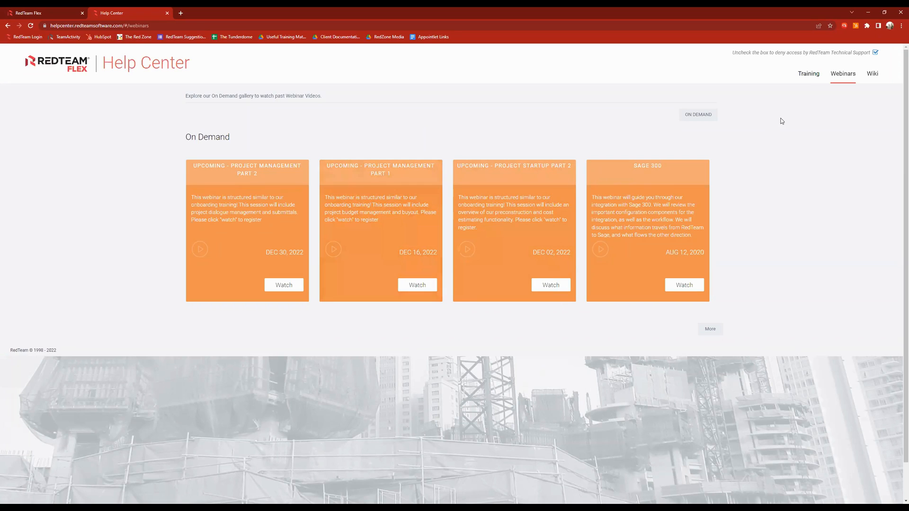
click(167, 13)
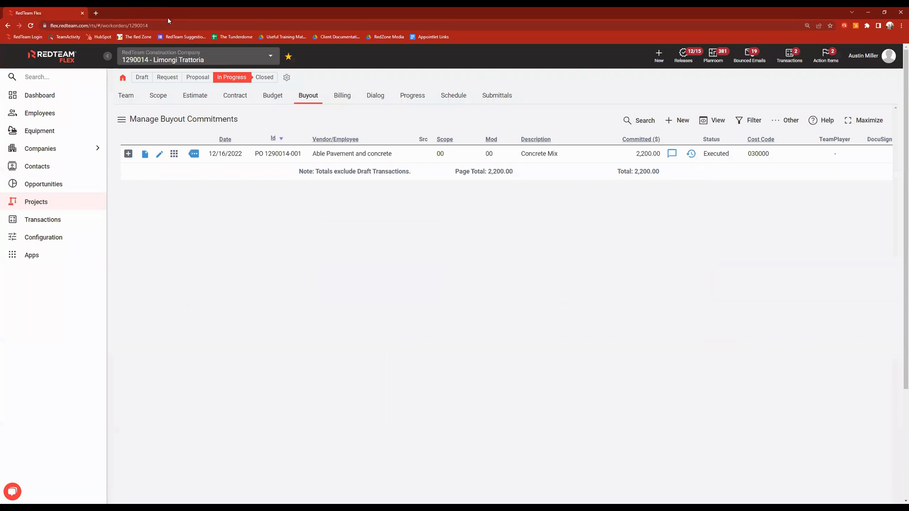